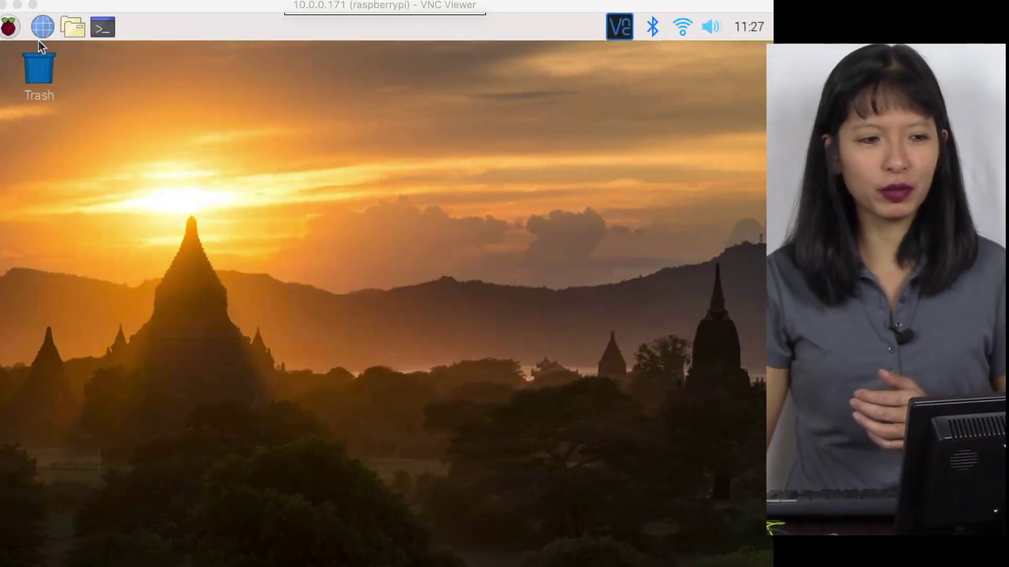
Open Chromium at the project author's GitHub profile and close the Welcome and Flash Player tabs.
left_click(37, 29)
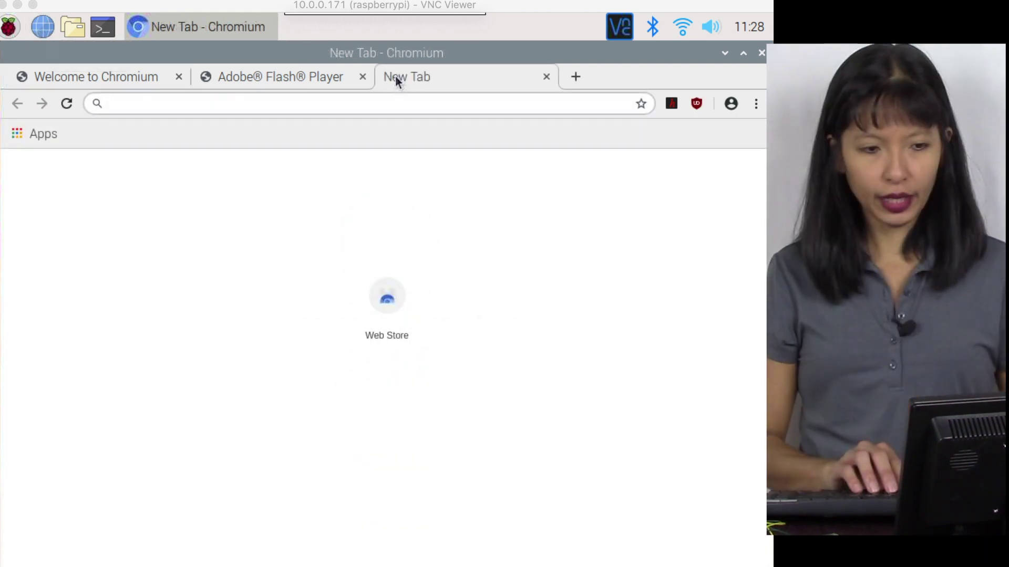
type("github.")
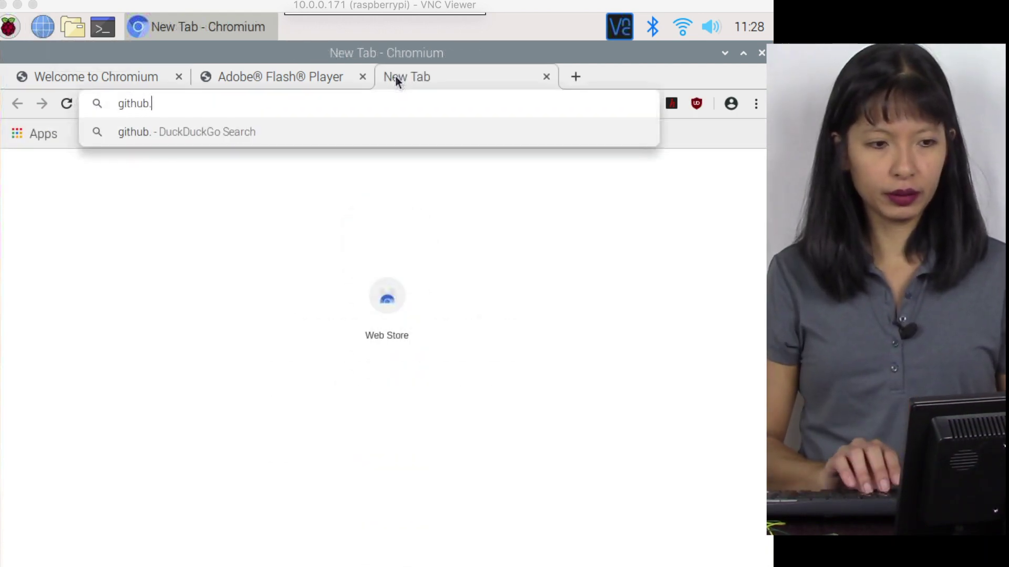
type("com/carolined")
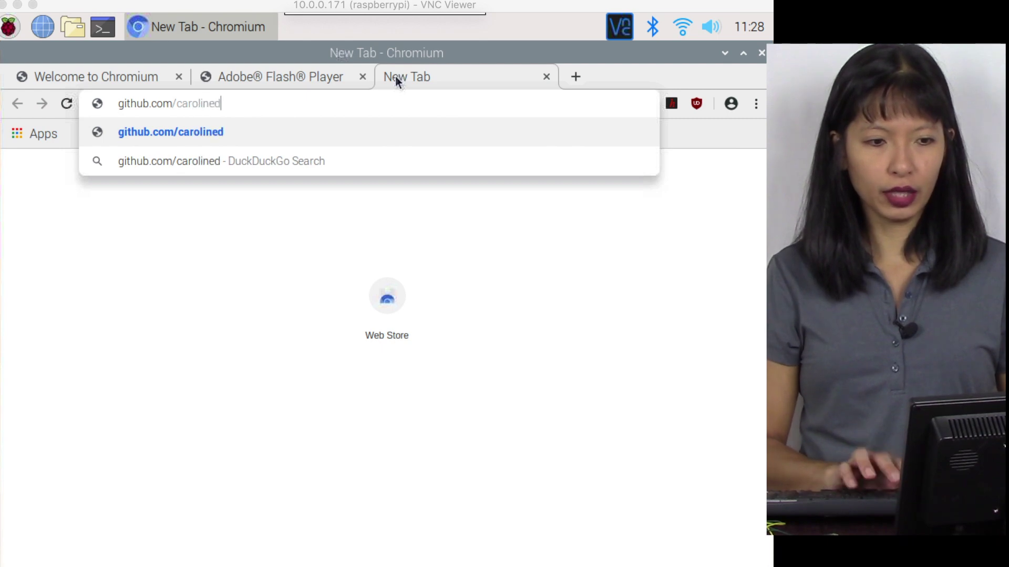
type("unn")
key("Return")
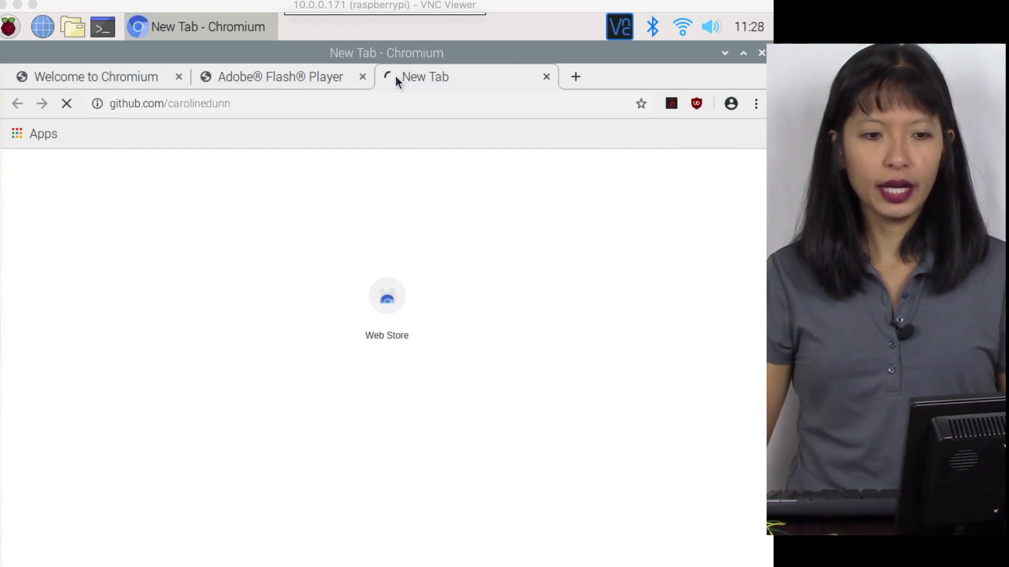
left_click(361, 78)
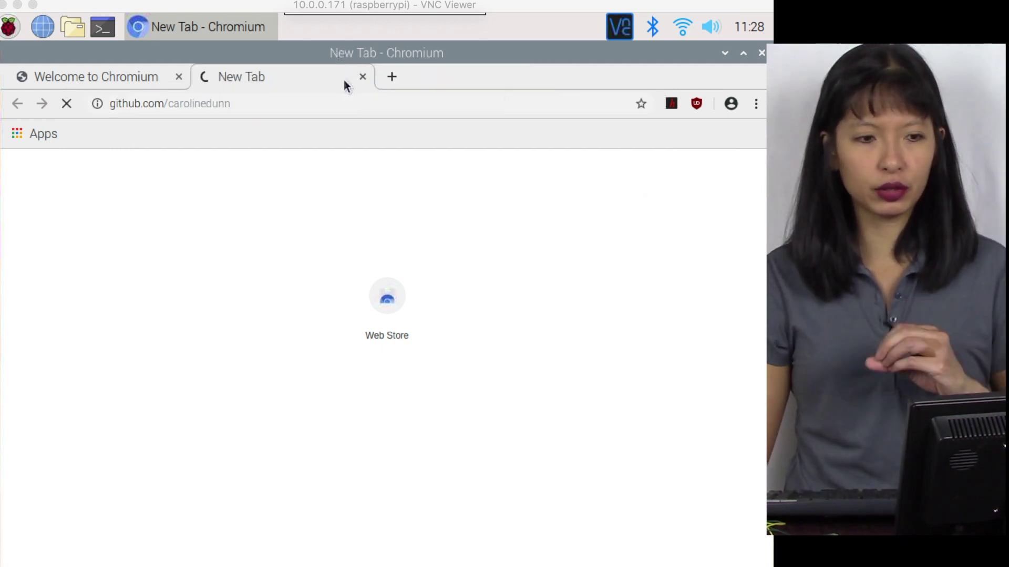
left_click(181, 77)
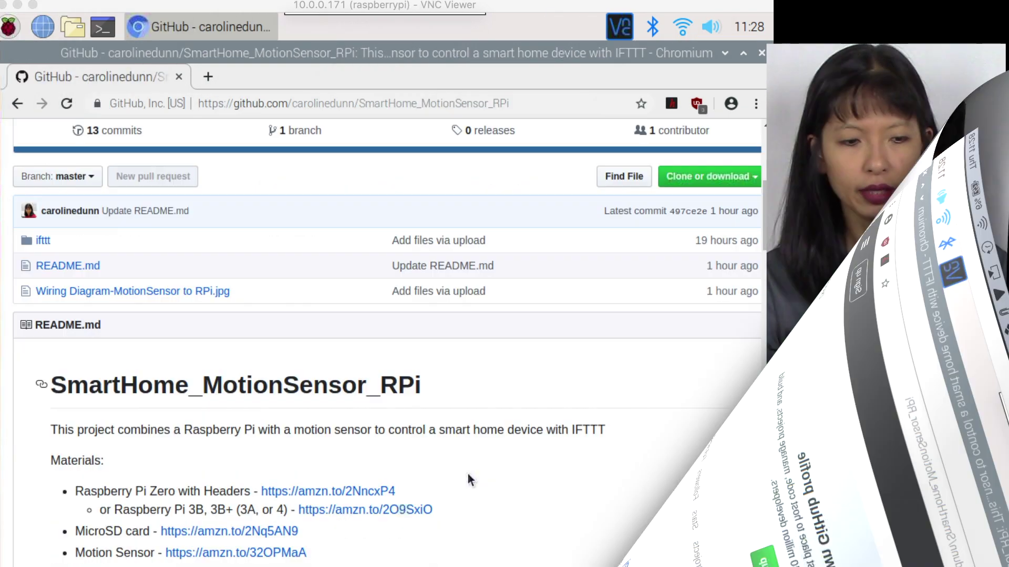
Scroll the SmartHome_MotionSensor_RPi README down past the wiring diagram.
scroll(467, 473, "down", 10)
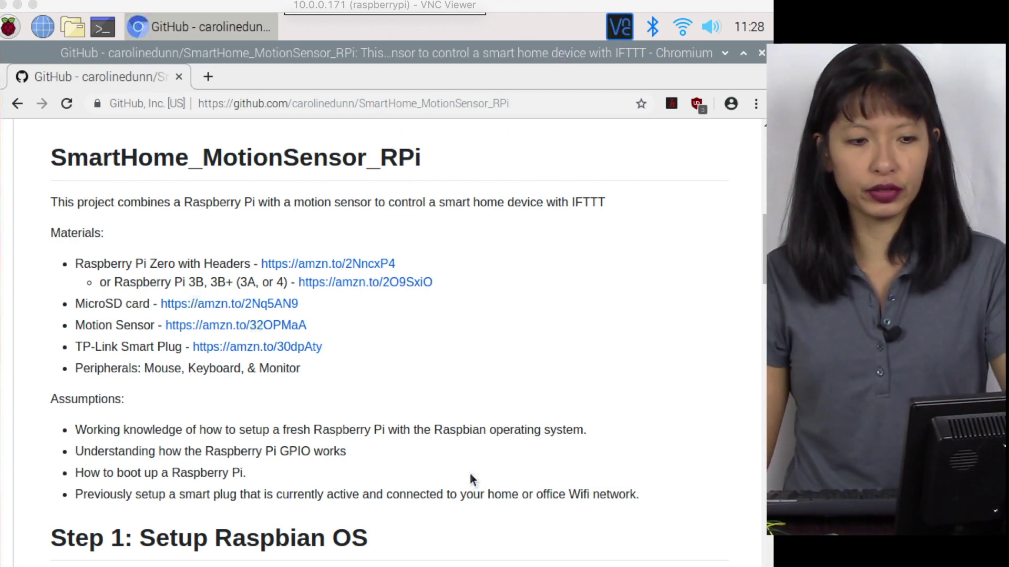
scroll(470, 477, "down", 5)
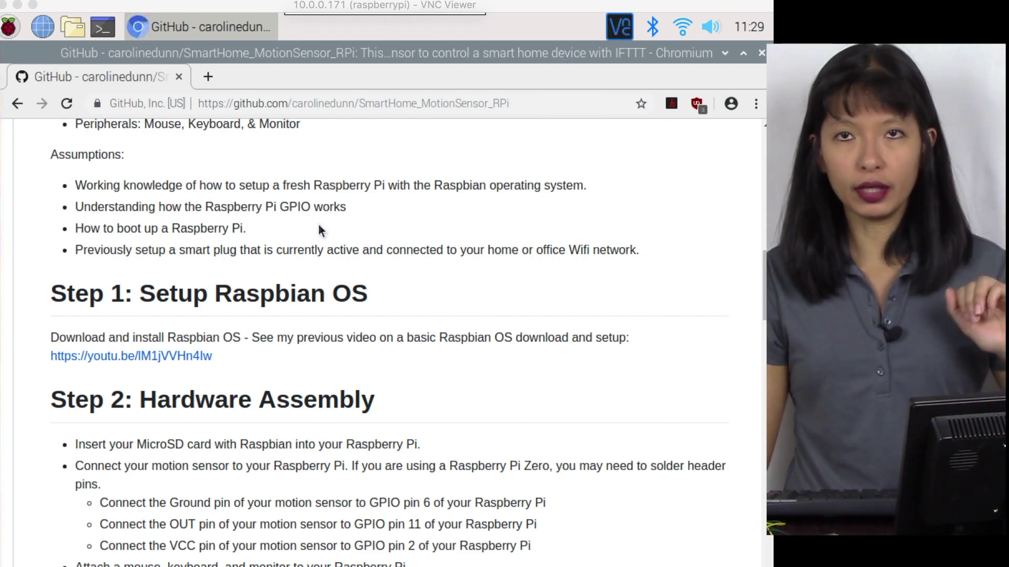
scroll(449, 434, "down", 3)
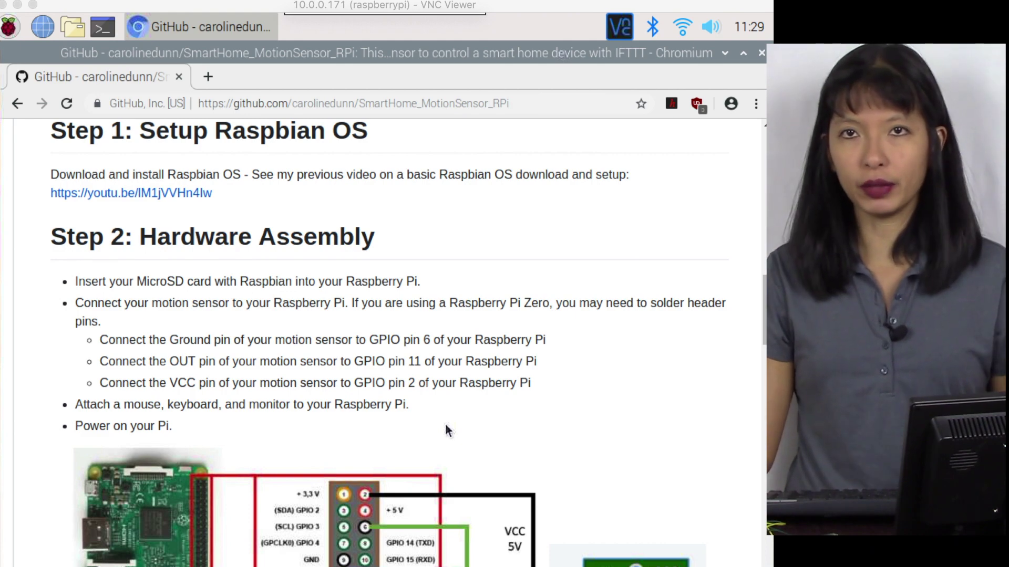
scroll(447, 430, "down", 2)
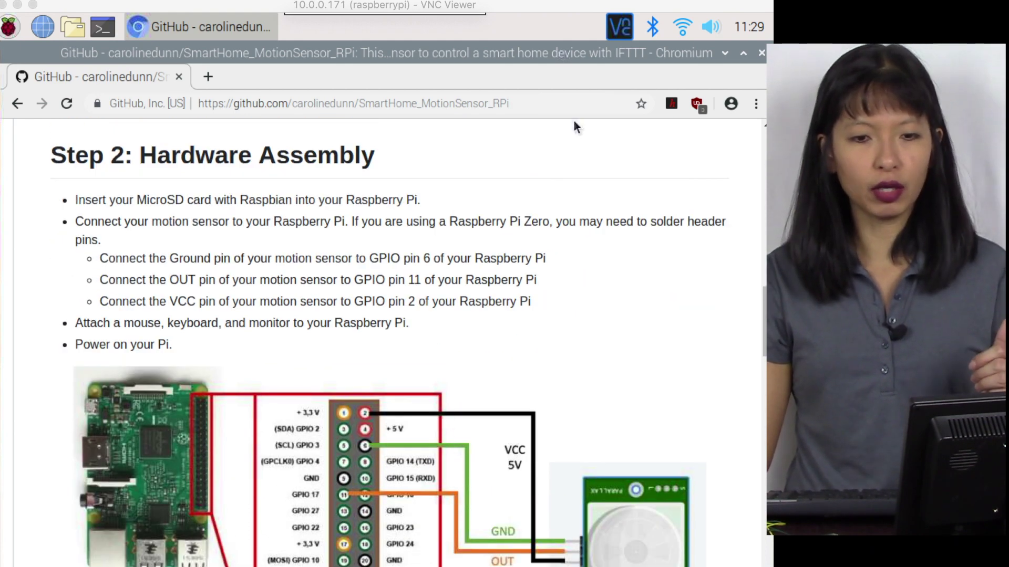
Maximize the browser, scroll the README to Step 3: Setup IFTTT, and open a blank tab.
left_click(743, 53)
scroll(487, 301, "down", 1)
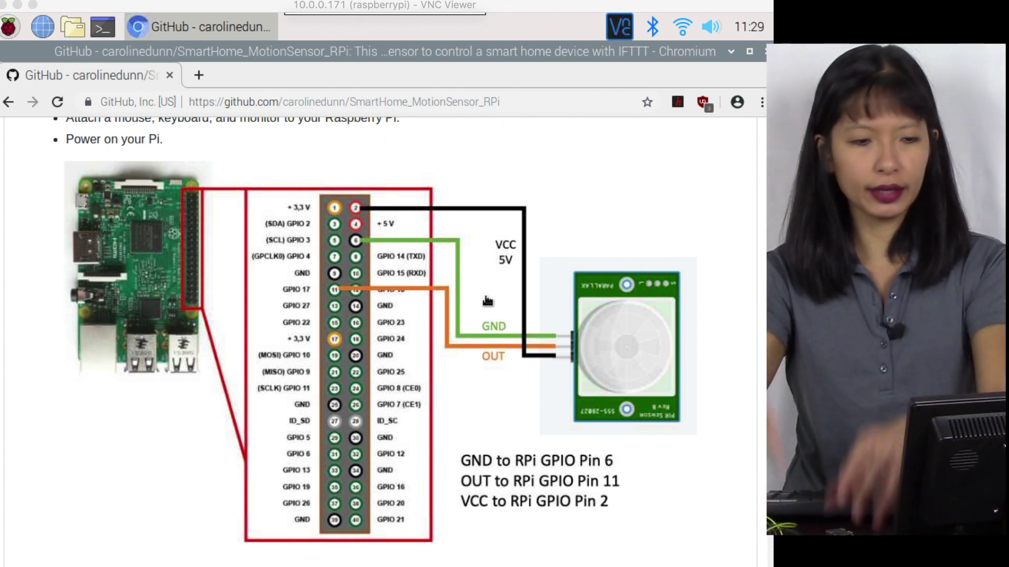
scroll(513, 402, "down", 3)
scroll(513, 403, "down", 5)
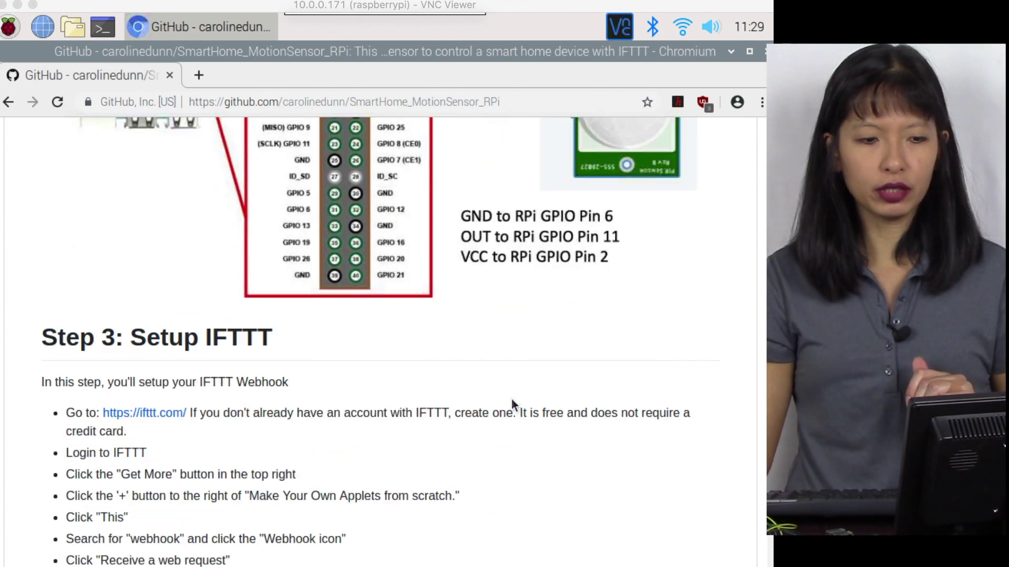
scroll(512, 398, "down", 1)
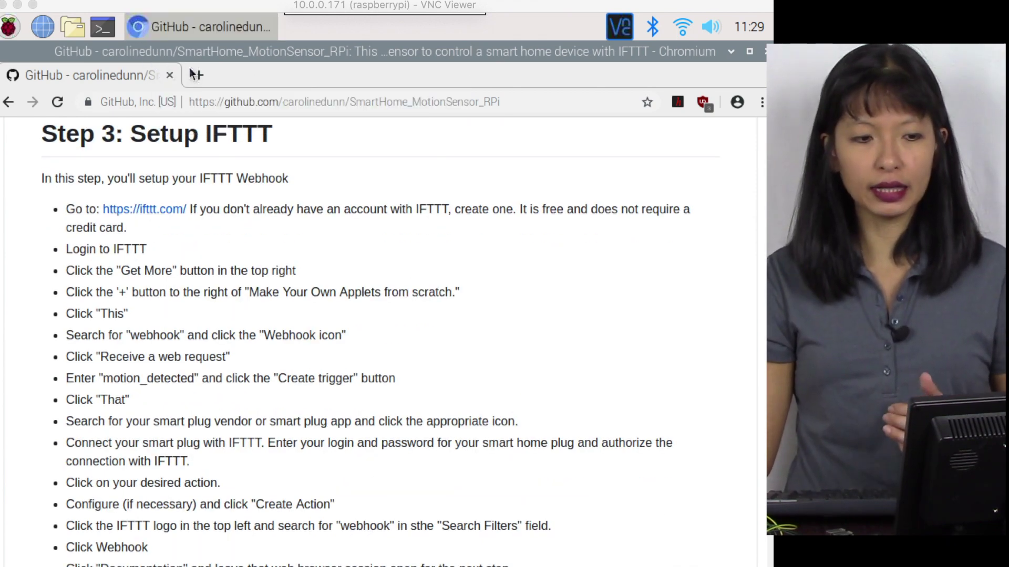
left_click(196, 75)
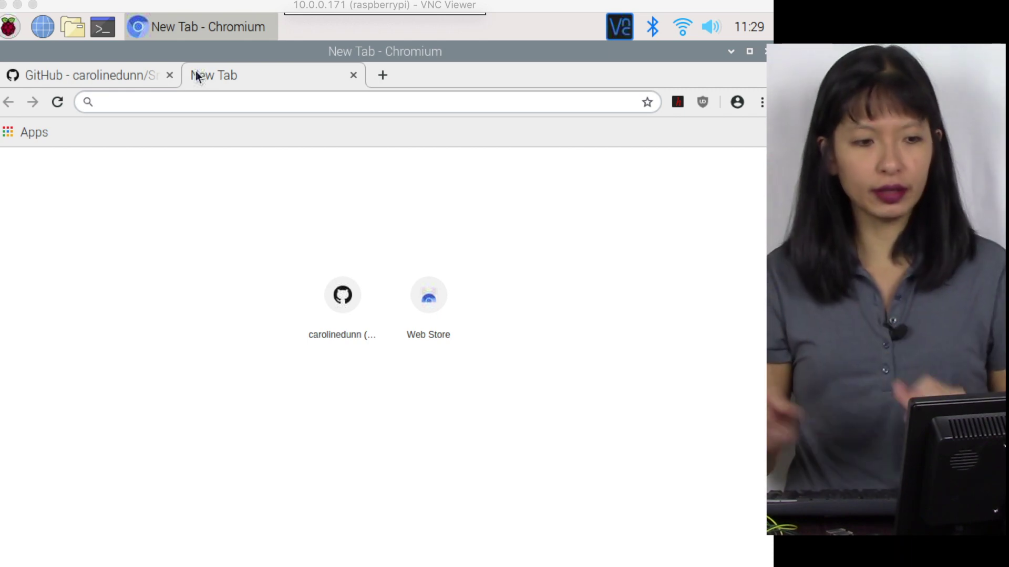
Load ifttt.com, sign in, and start a new applet from scratch via Explore.
type("ifttt.com")
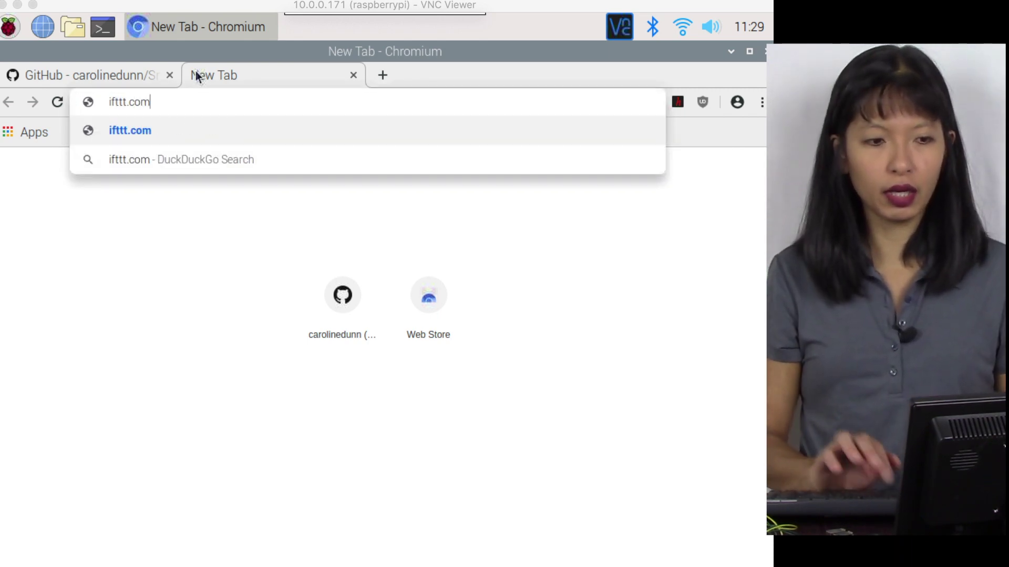
key("Return")
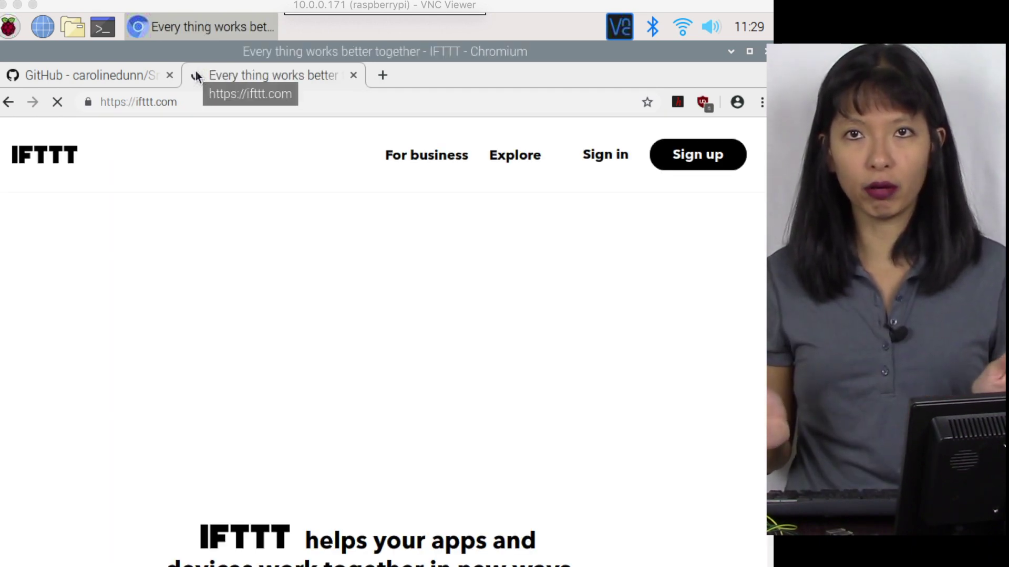
left_click(612, 156)
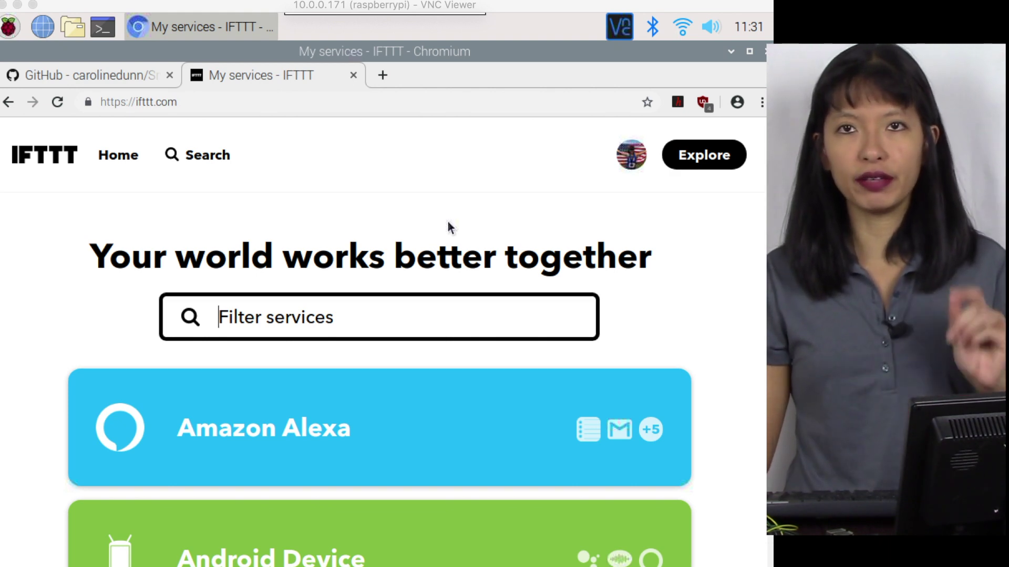
left_click(717, 160)
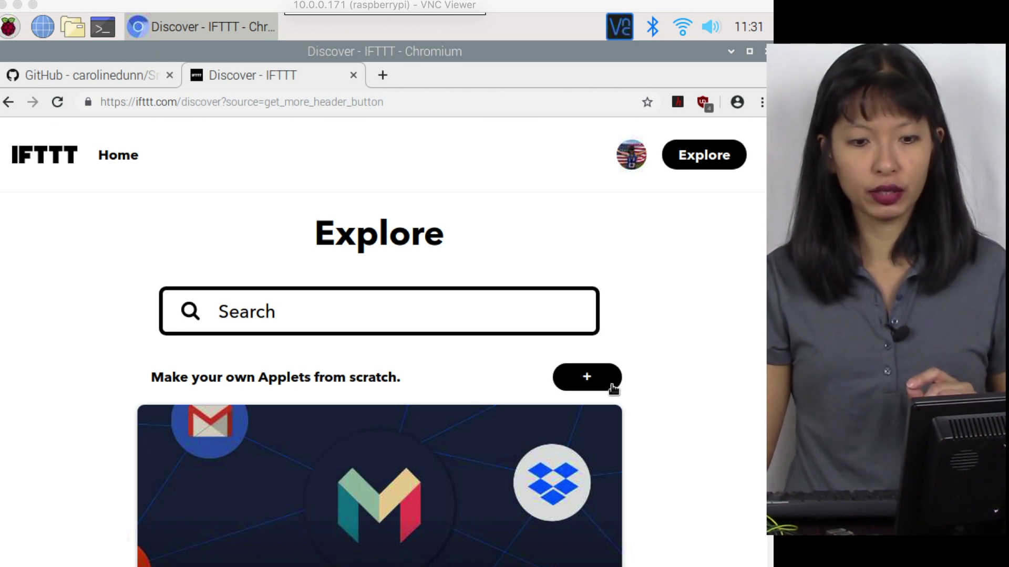
left_click(612, 389)
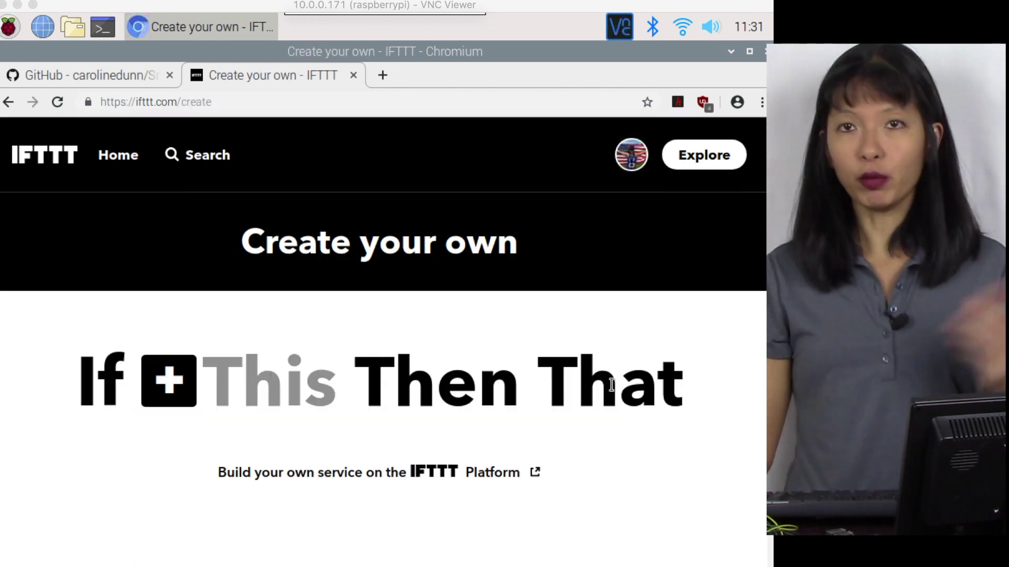
left_click(233, 378)
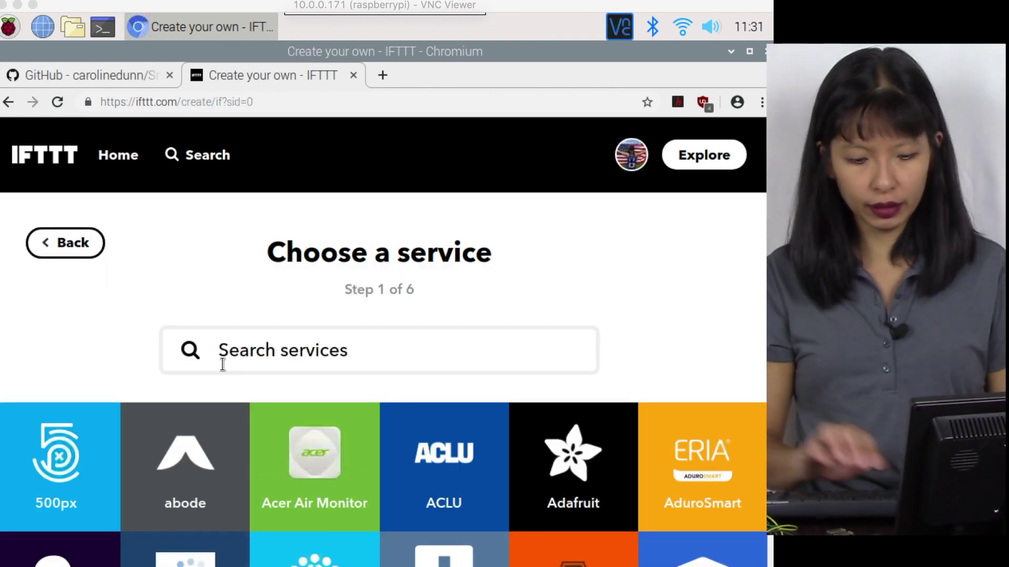
Create a Webhooks 'Receive a web request' trigger with event name motion_detected.
type("web")
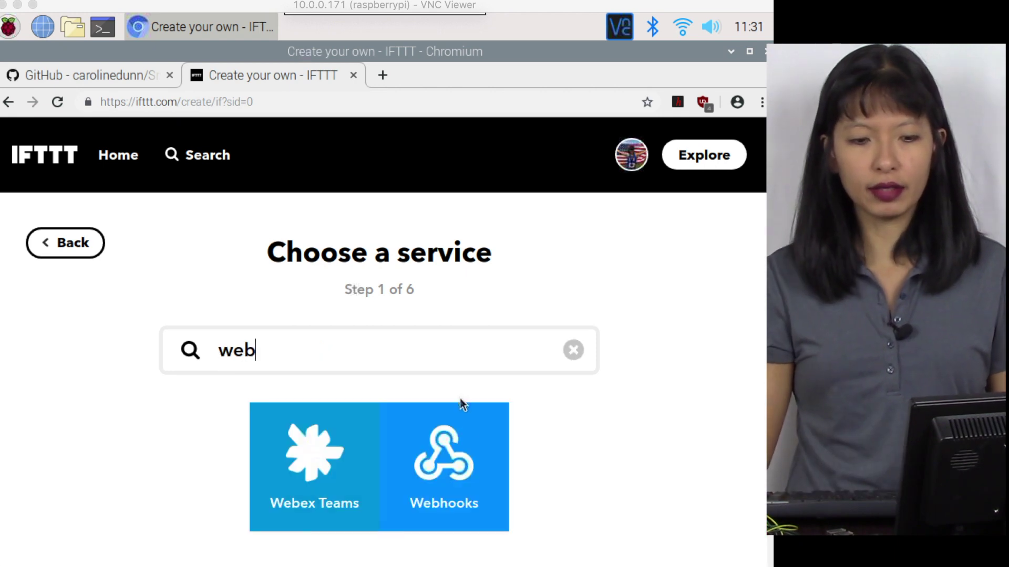
left_click(446, 473)
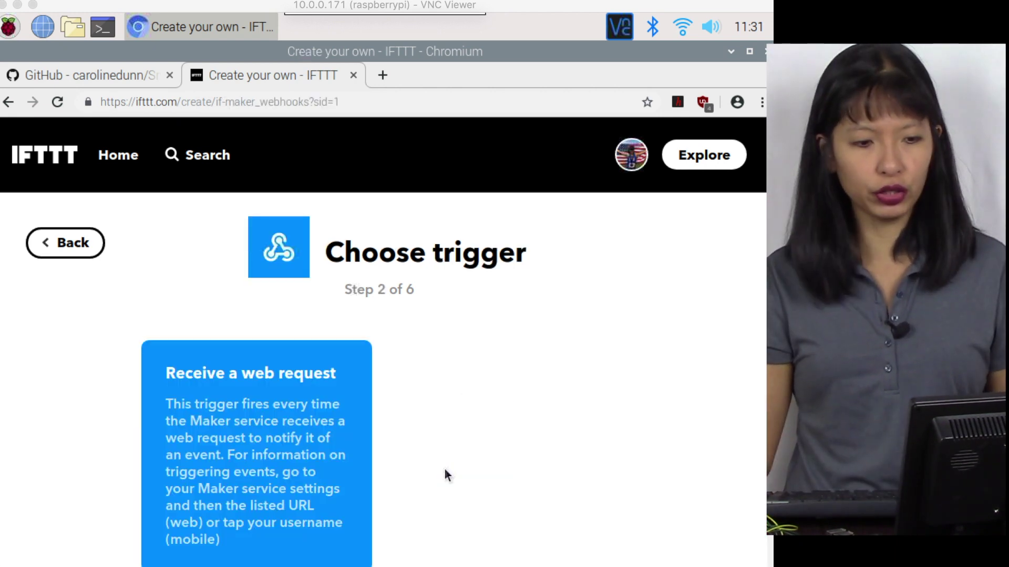
left_click(191, 458)
left_click(304, 374)
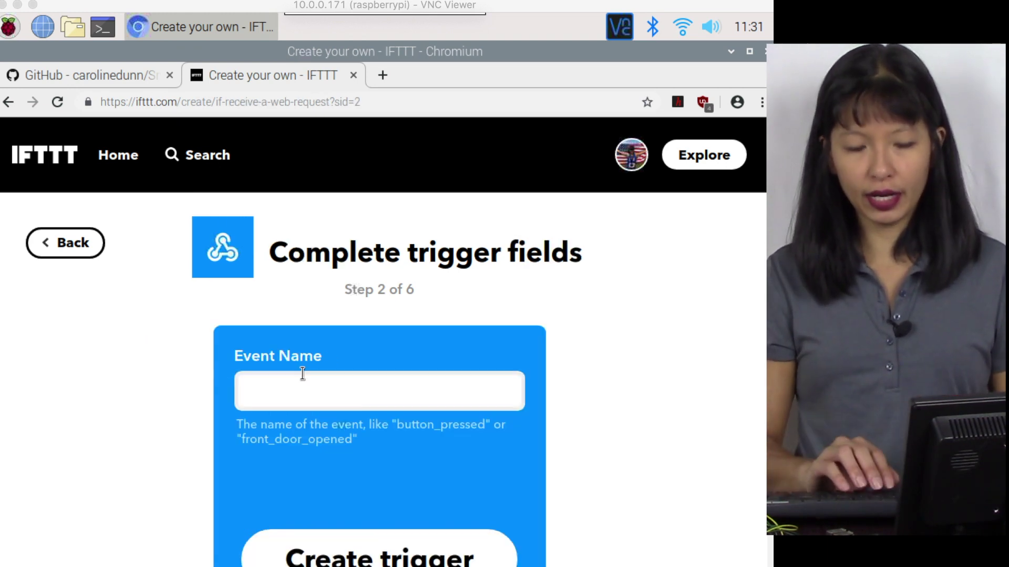
type("motion_detected")
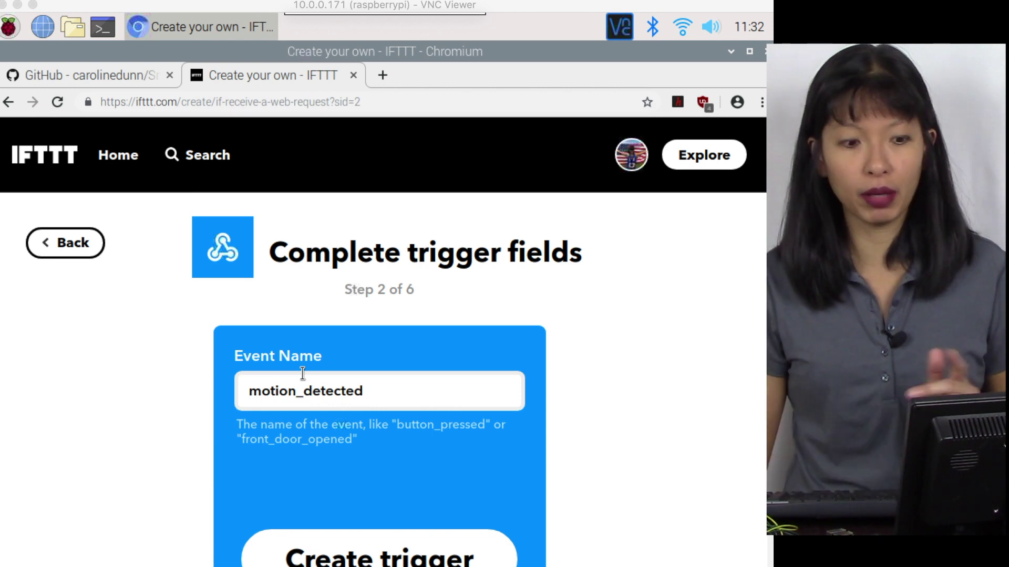
left_click(379, 557)
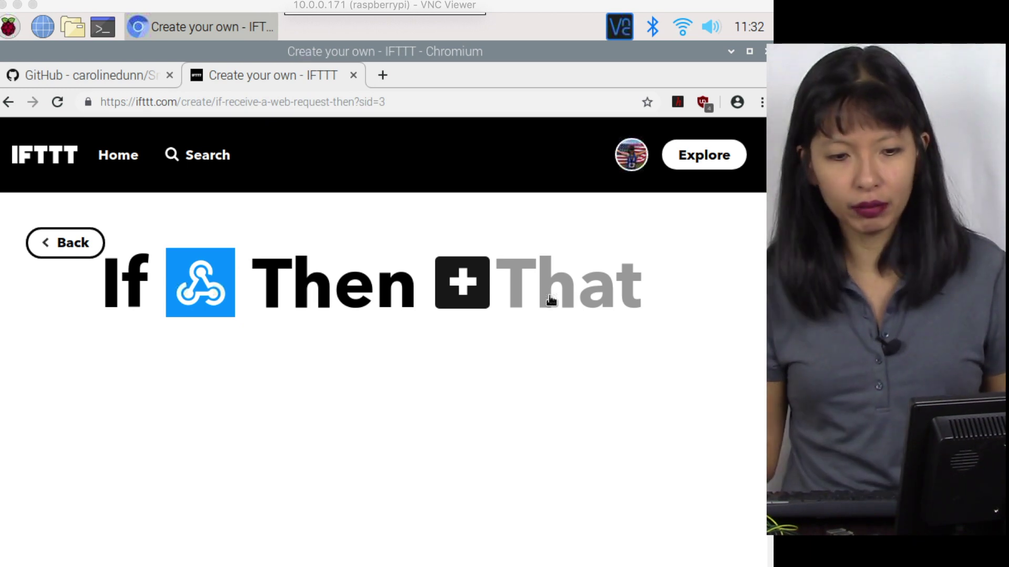
left_click(550, 299)
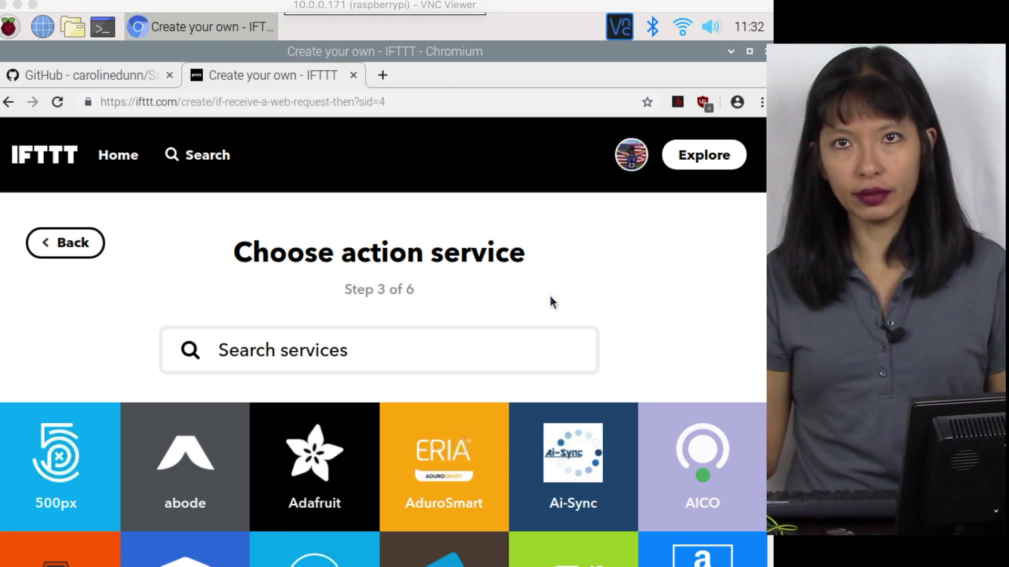
Browse the action service list, then search services for 'tp'.
scroll(432, 476, "down", 5)
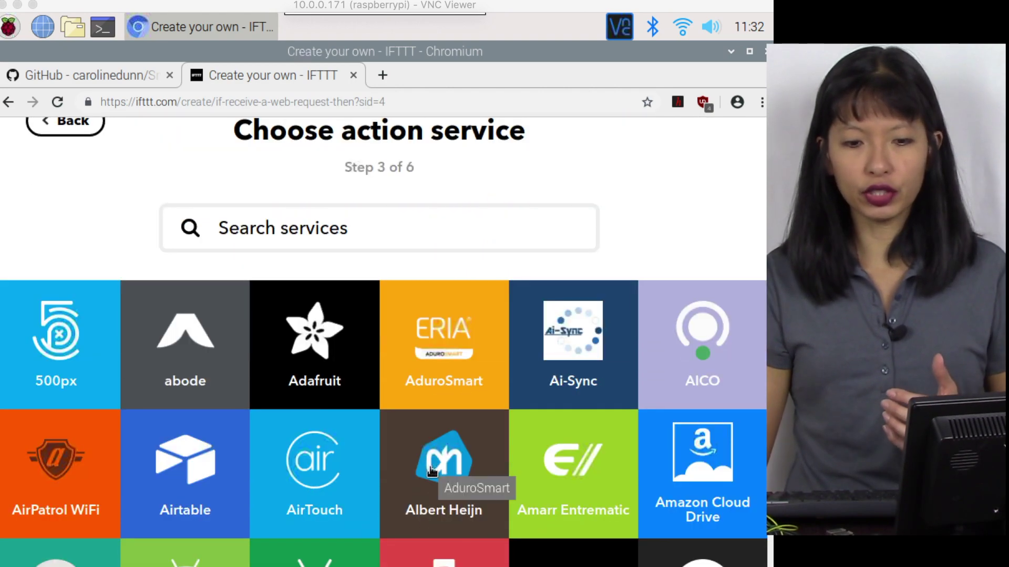
scroll(432, 483, "down", 15)
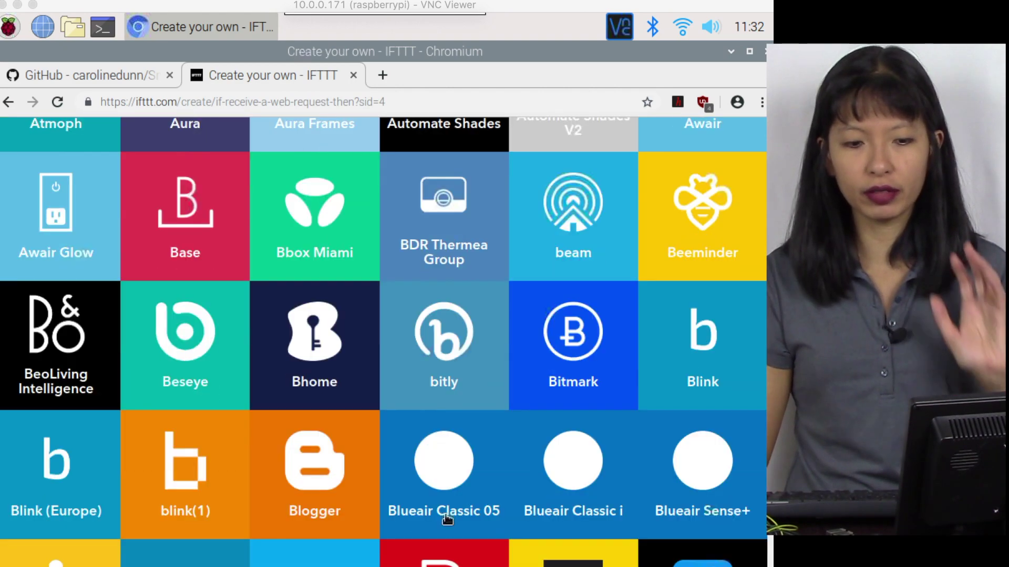
scroll(447, 555, "down", 10)
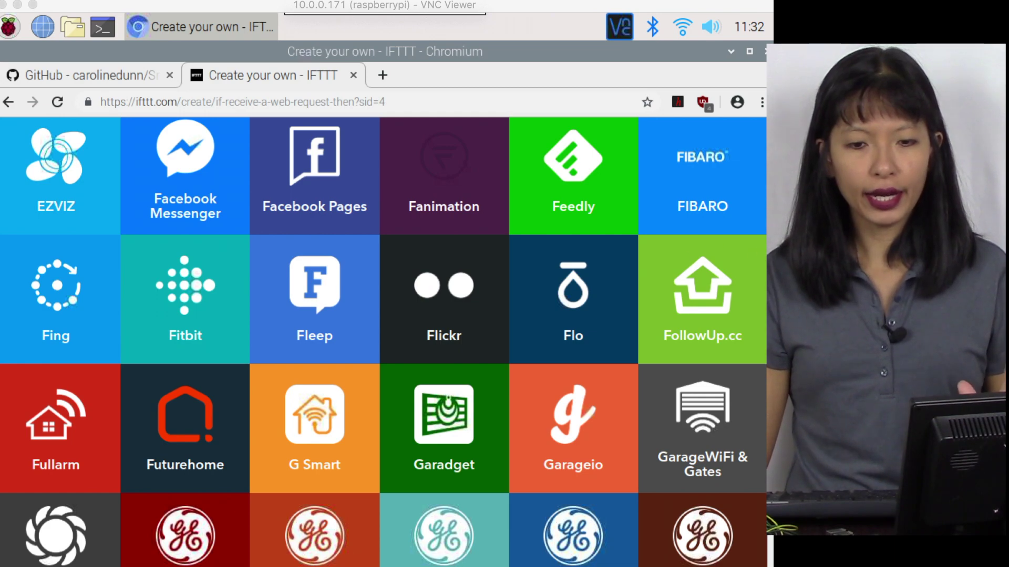
key("Home")
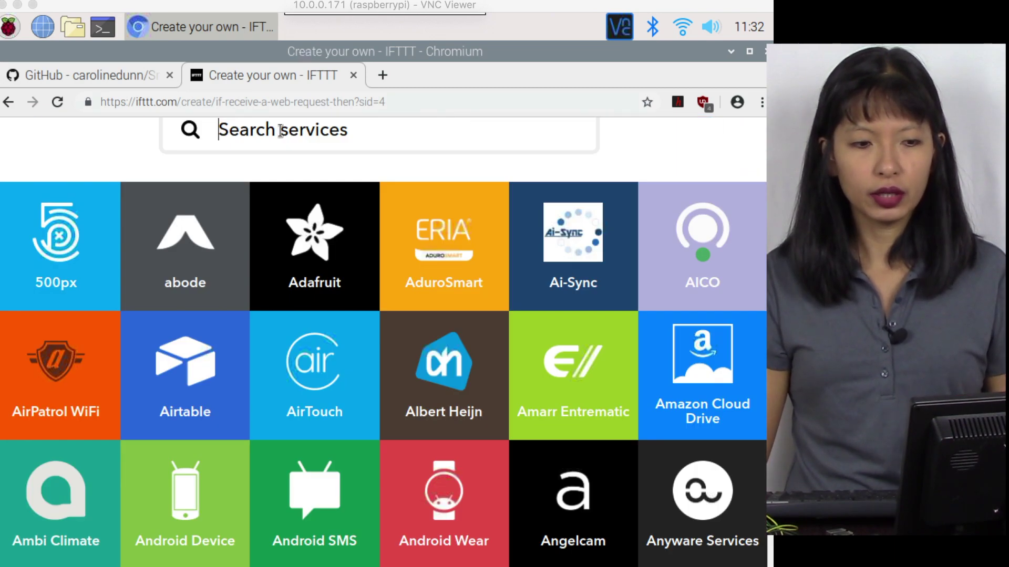
left_click(273, 129)
type("tp")
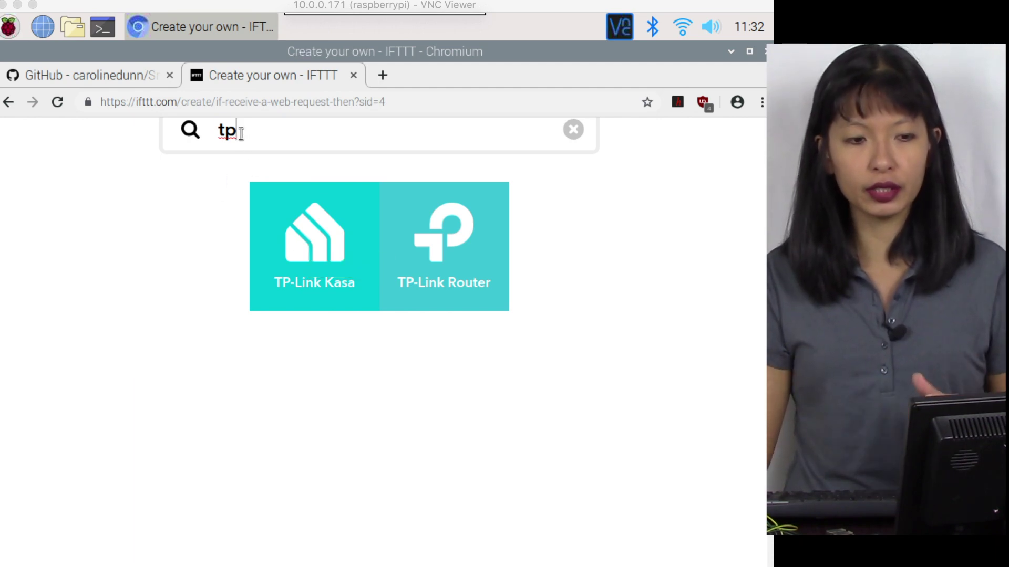
Search for 'smartlif' and 'smart', then open the G Smart service's Connect page.
left_click_drag(241, 129, 205, 128)
scroll(204, 131, "up", 1)
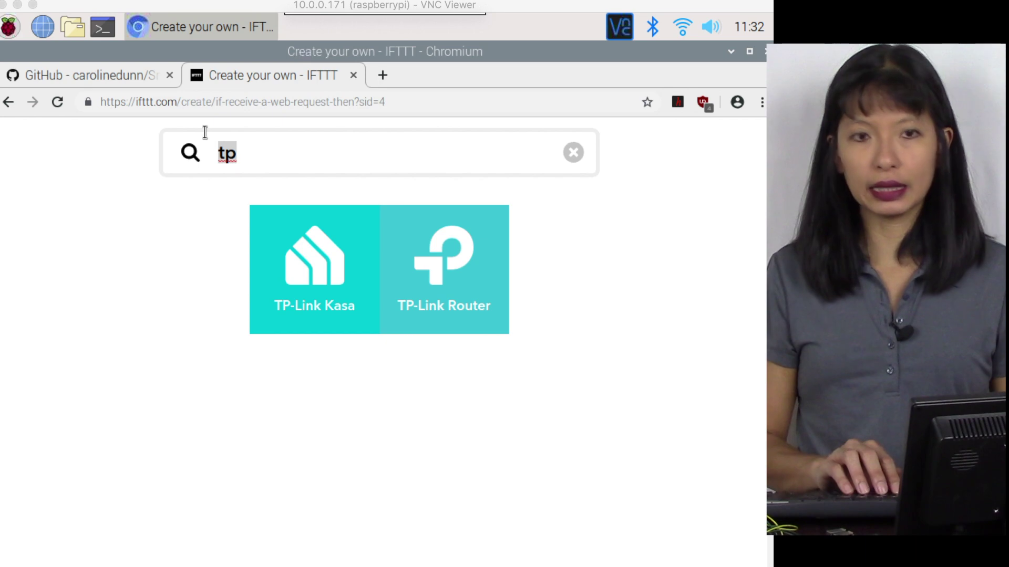
type("smartlif")
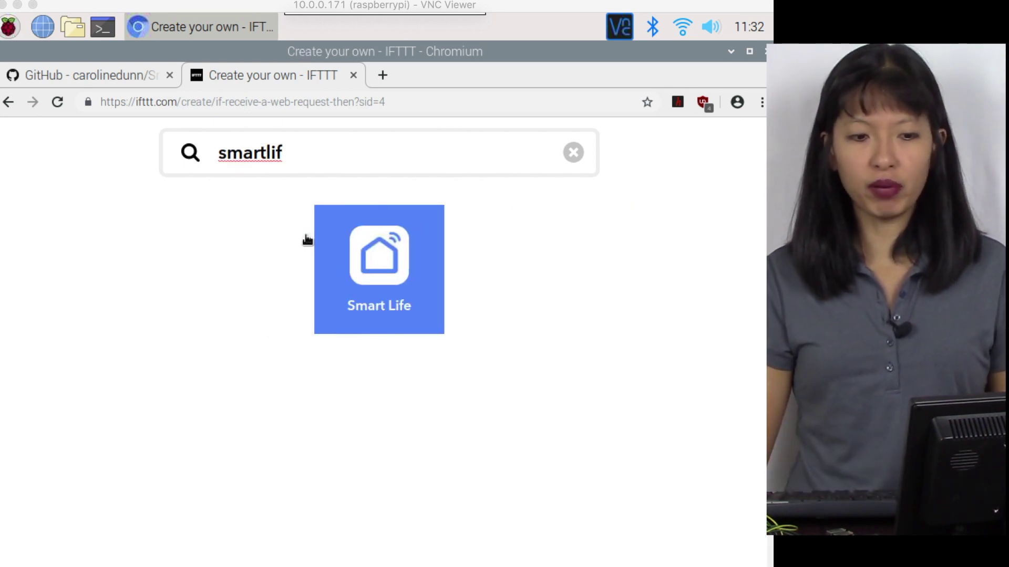
left_click(374, 270)
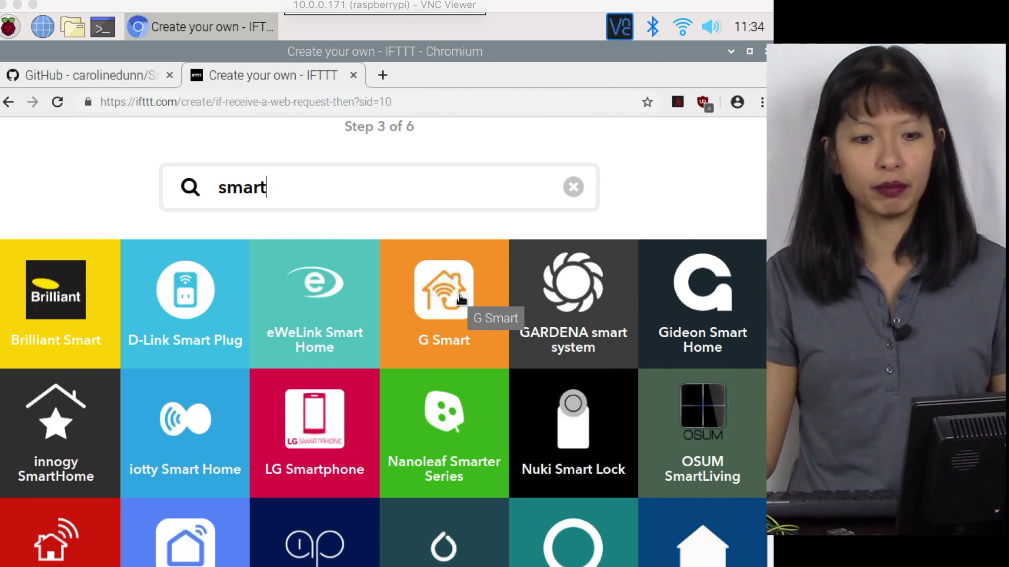
left_click(460, 298)
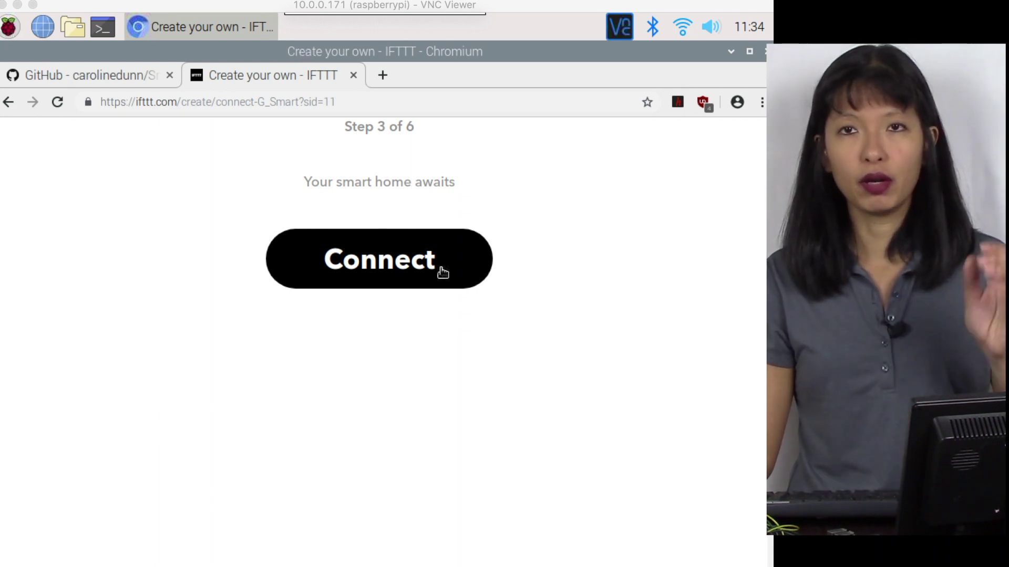
Go back from the G Smart Connect page to the action service list.
left_click(8, 104)
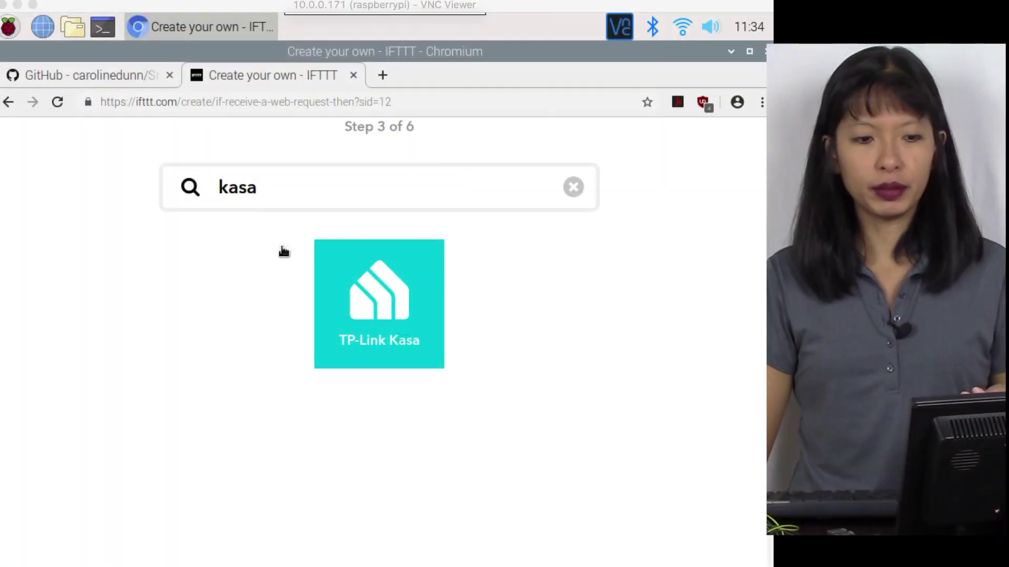
left_click(398, 313)
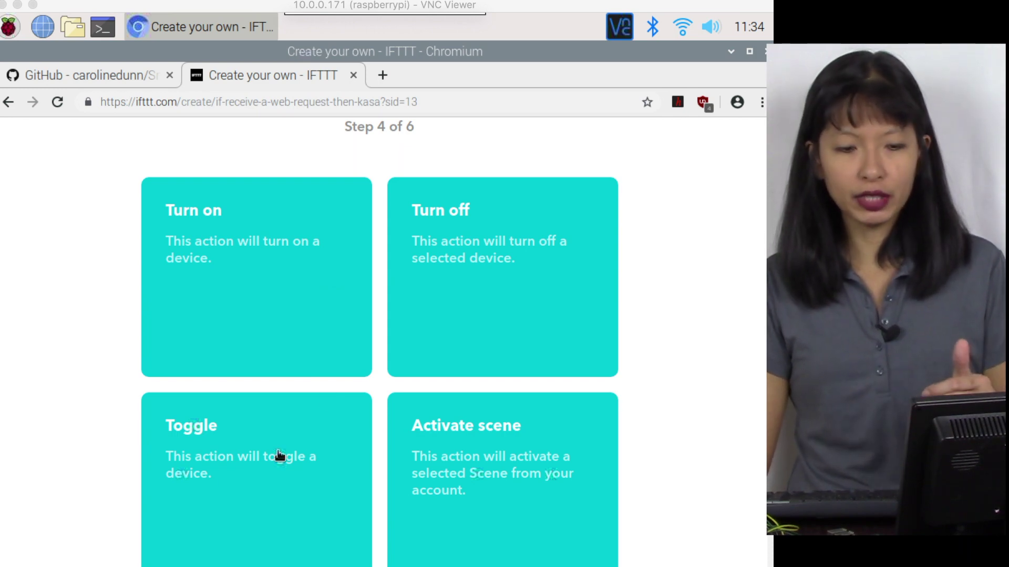
scroll(444, 505, "down", 3)
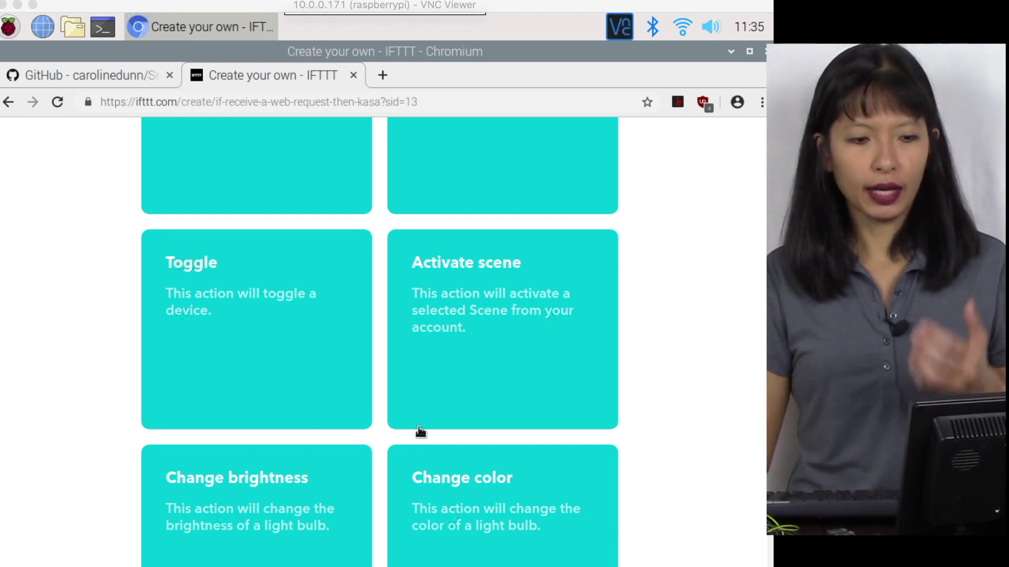
scroll(446, 447, "down", 3)
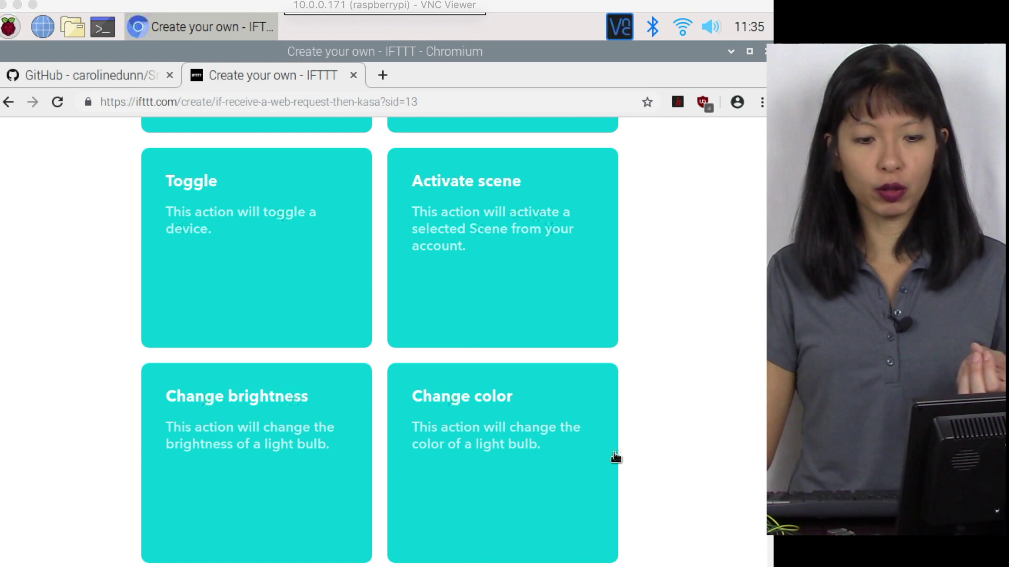
scroll(616, 457, "down", 5)
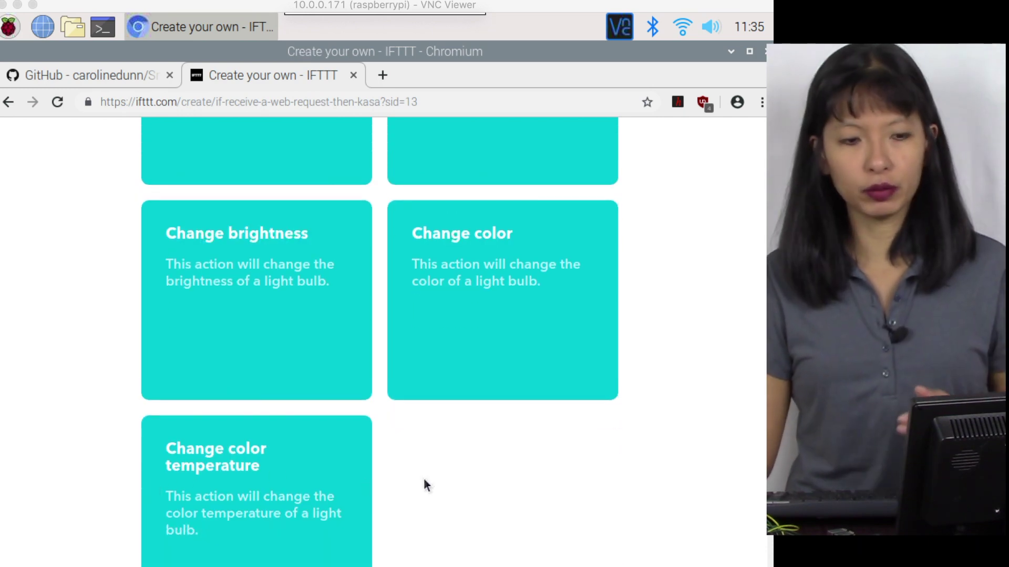
scroll(424, 480, "down", 5)
scroll(425, 479, "up", 15)
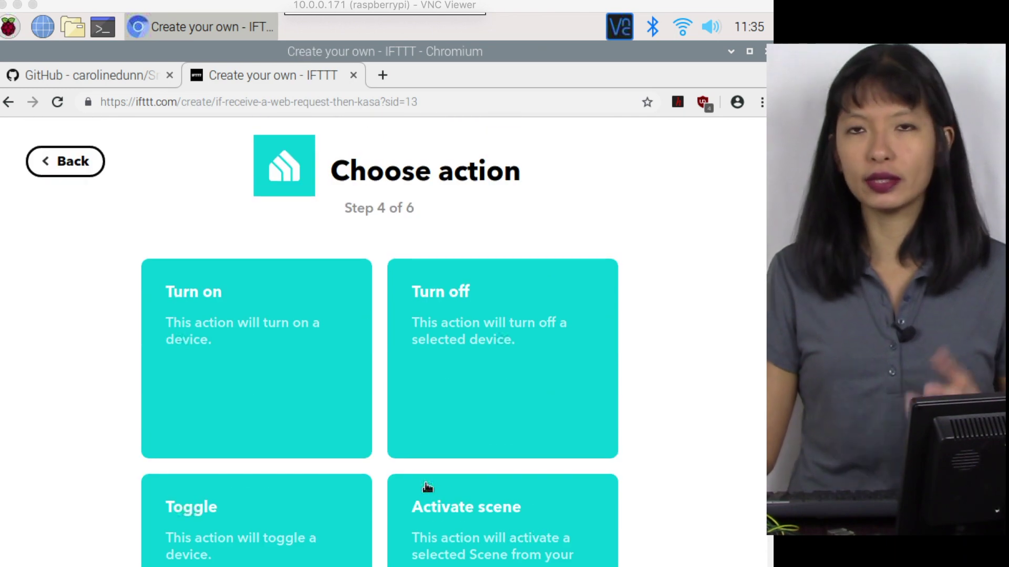
left_click(31, 160)
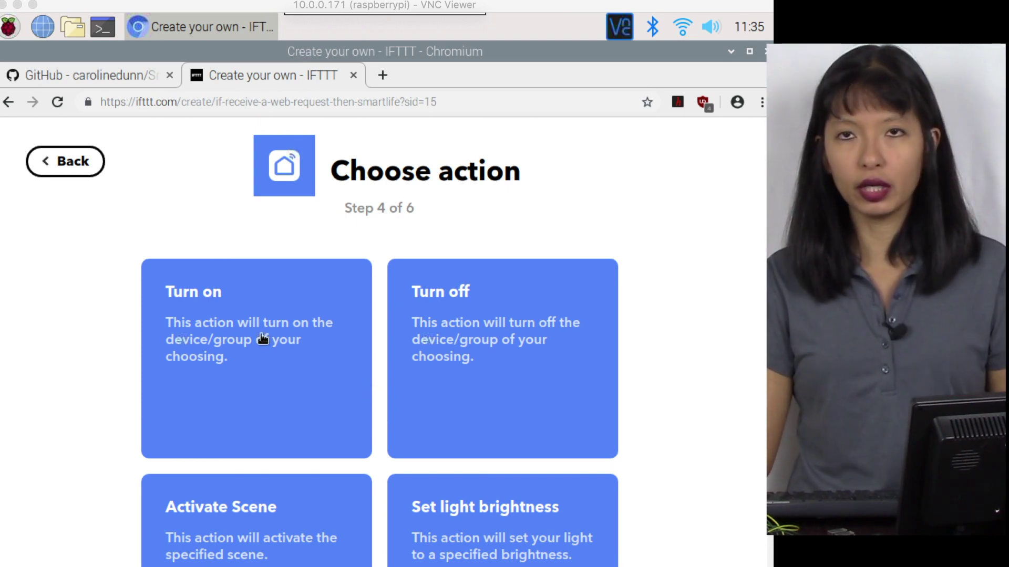
scroll(304, 509, "down", 1)
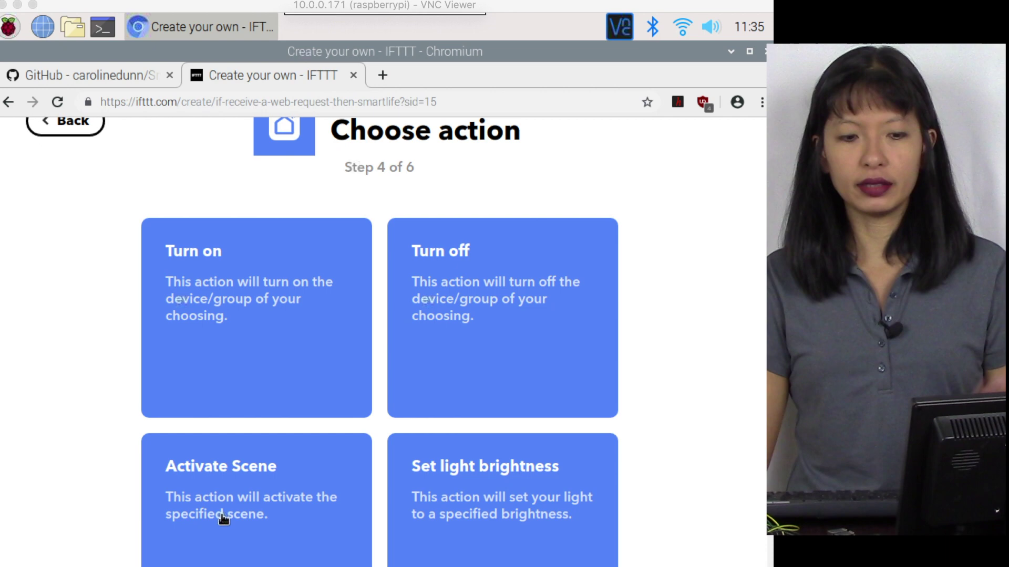
scroll(513, 536, "down", 2)
scroll(513, 539, "down", 2)
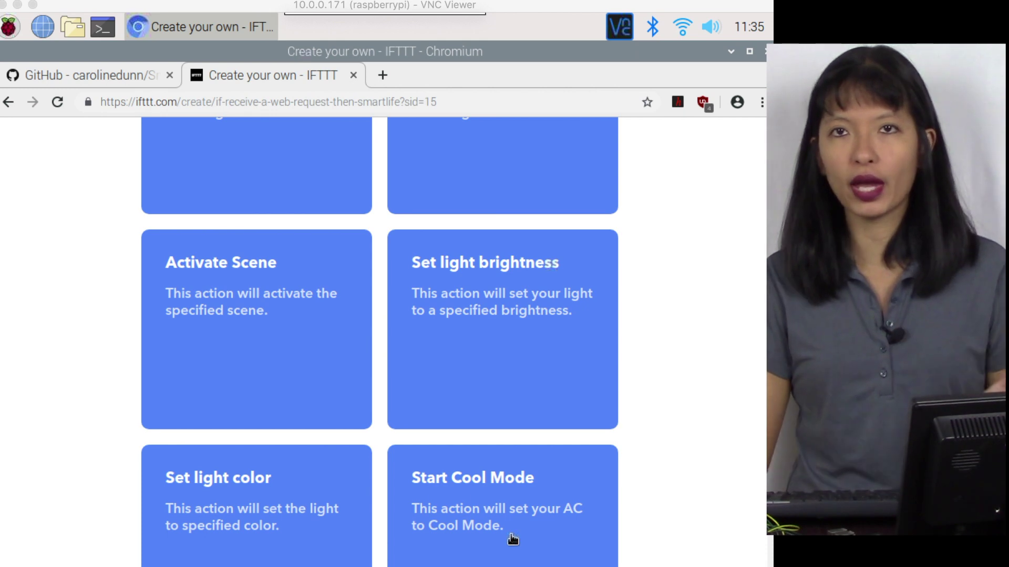
scroll(520, 519, "down", 1)
scroll(520, 520, "down", 3)
scroll(520, 520, "up", 9)
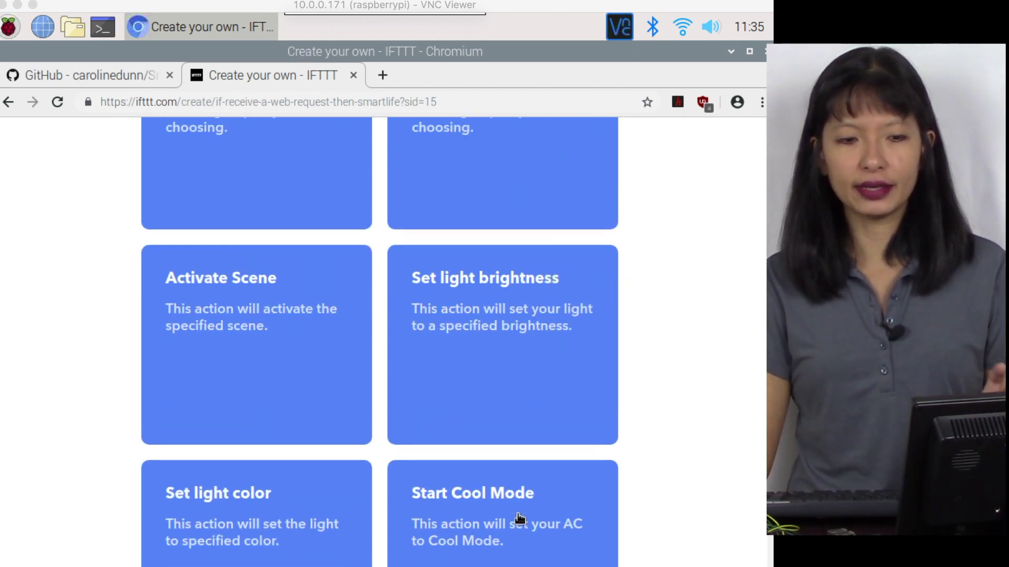
left_click(77, 255)
left_click(76, 255)
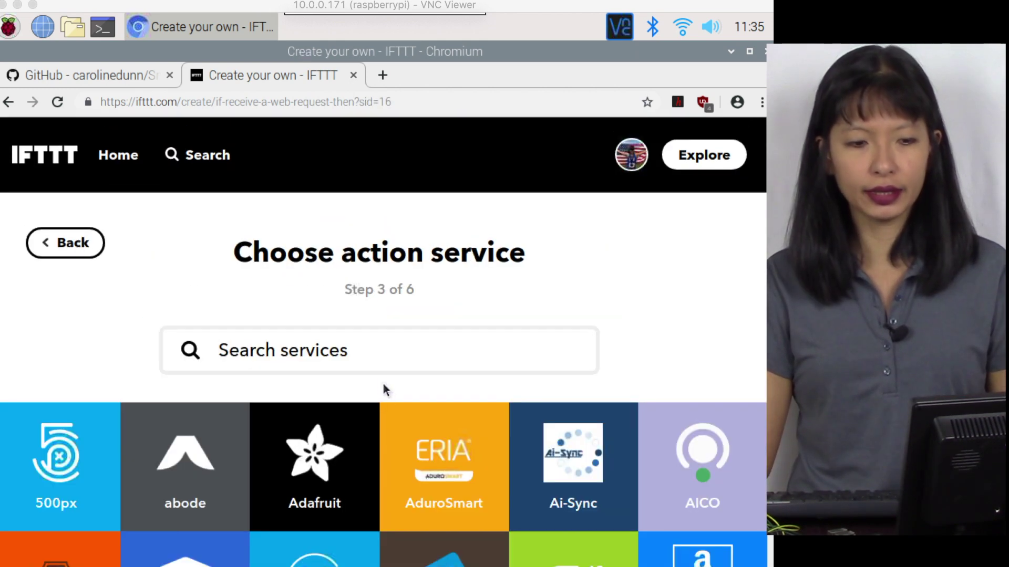
Search 'kasa' and create a TP-Link Kasa Turn on action for living room lamp [HS100].
left_click(383, 357)
type("kasa")
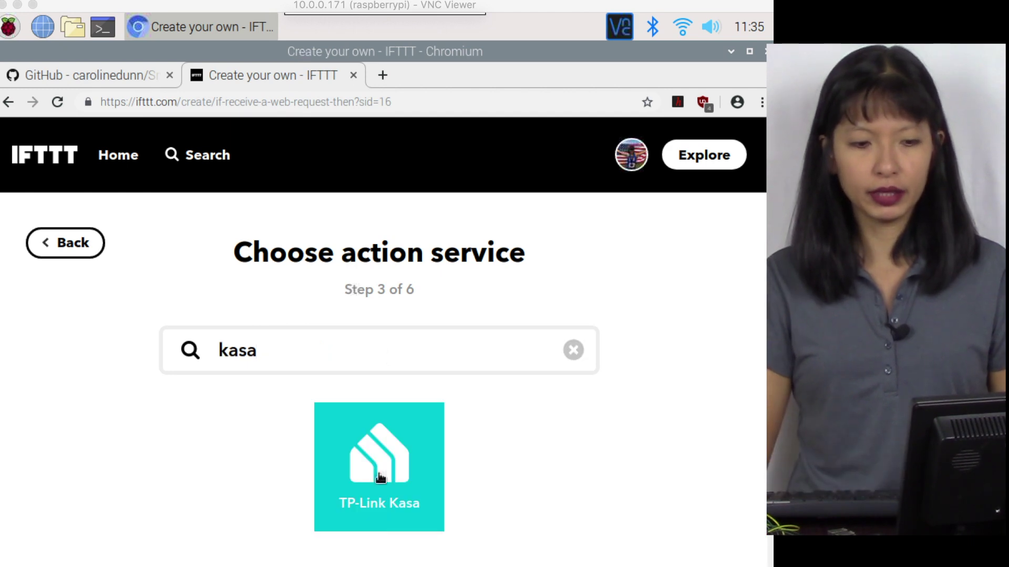
left_click(380, 481)
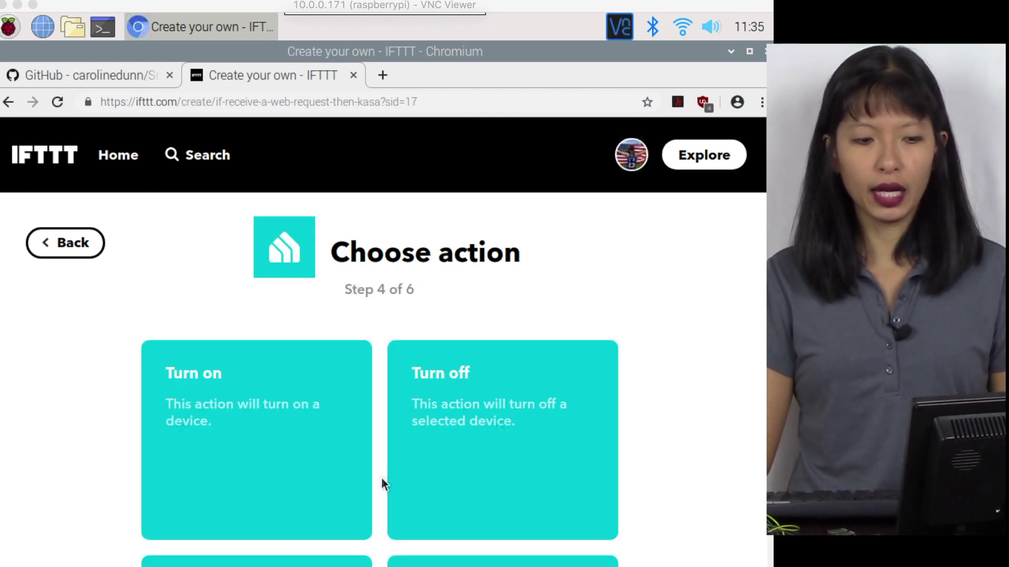
scroll(382, 478, "down", 2)
left_click(211, 277)
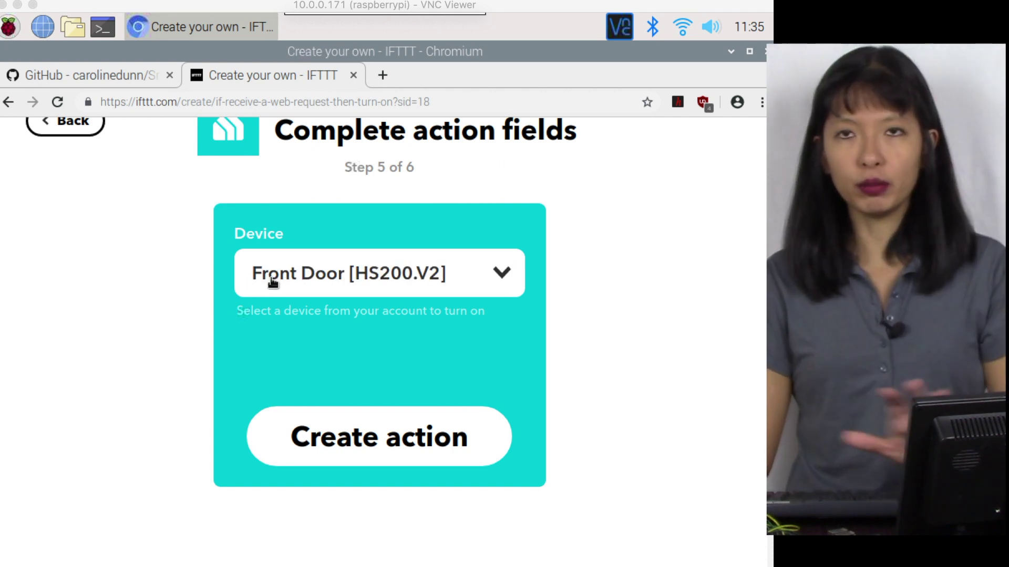
left_click(273, 282)
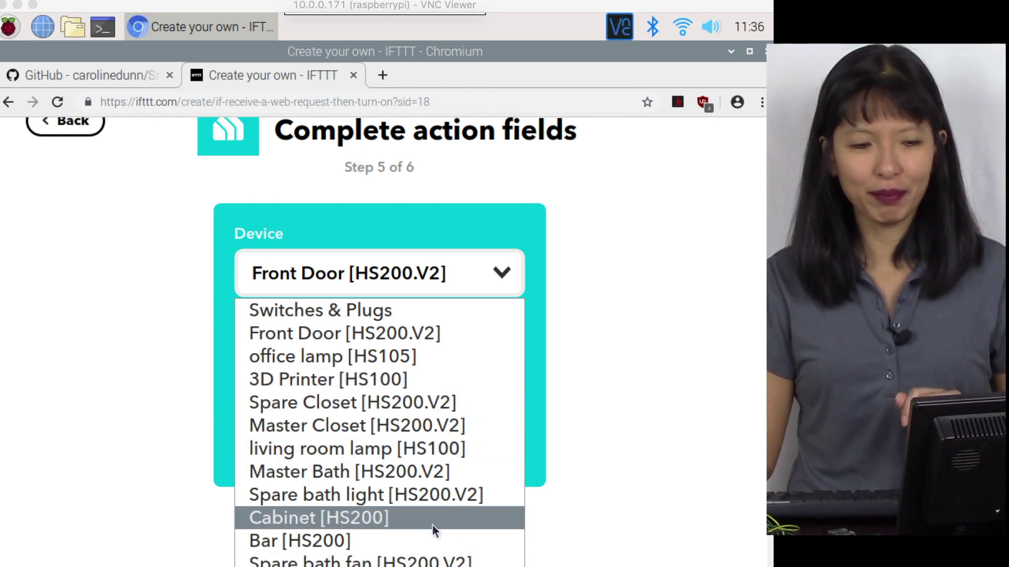
left_click(421, 448)
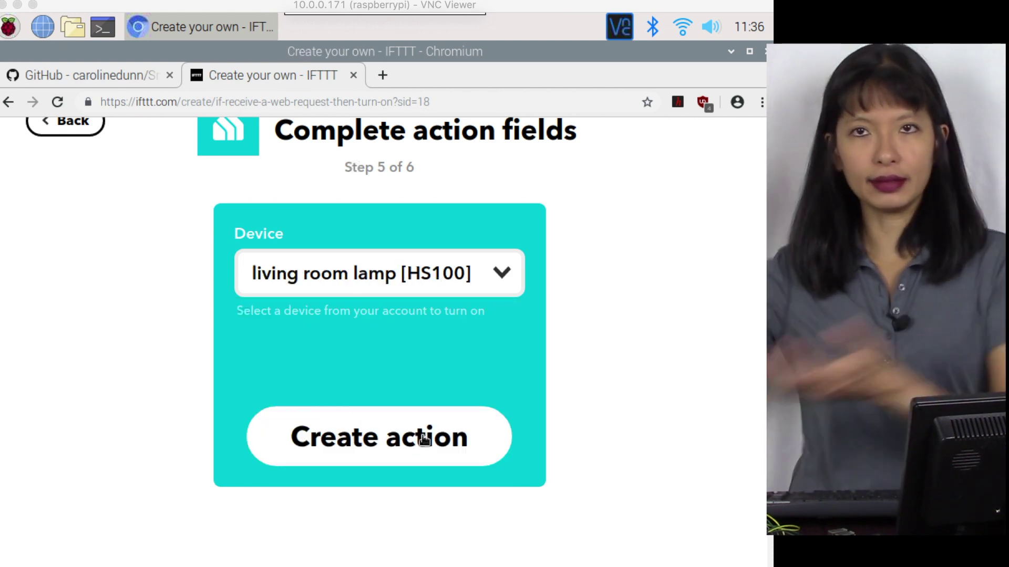
left_click(385, 418)
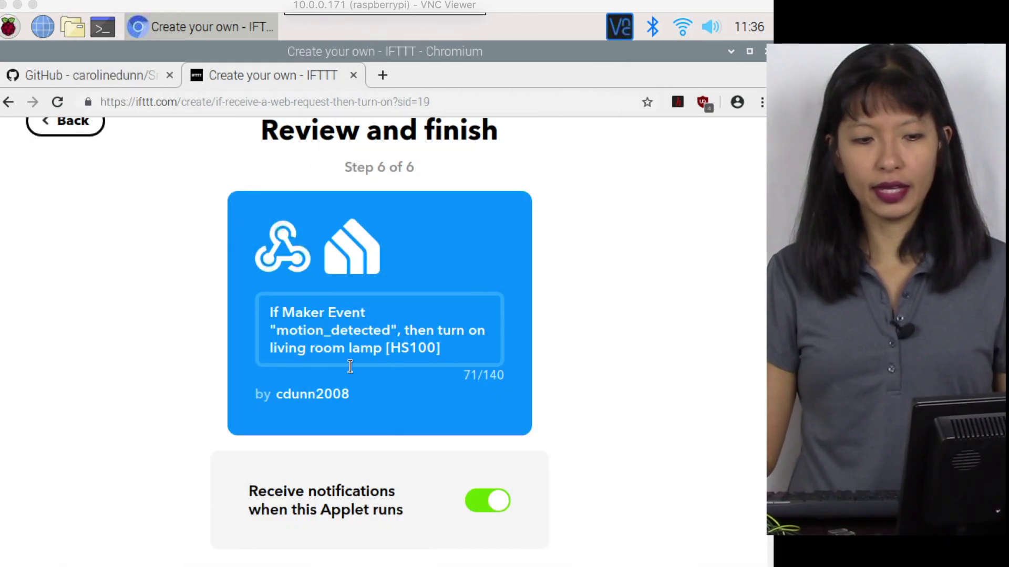
Finish and save the motion_detected lamp applet, then return to the GitHub README tab.
scroll(350, 560, "down", 3)
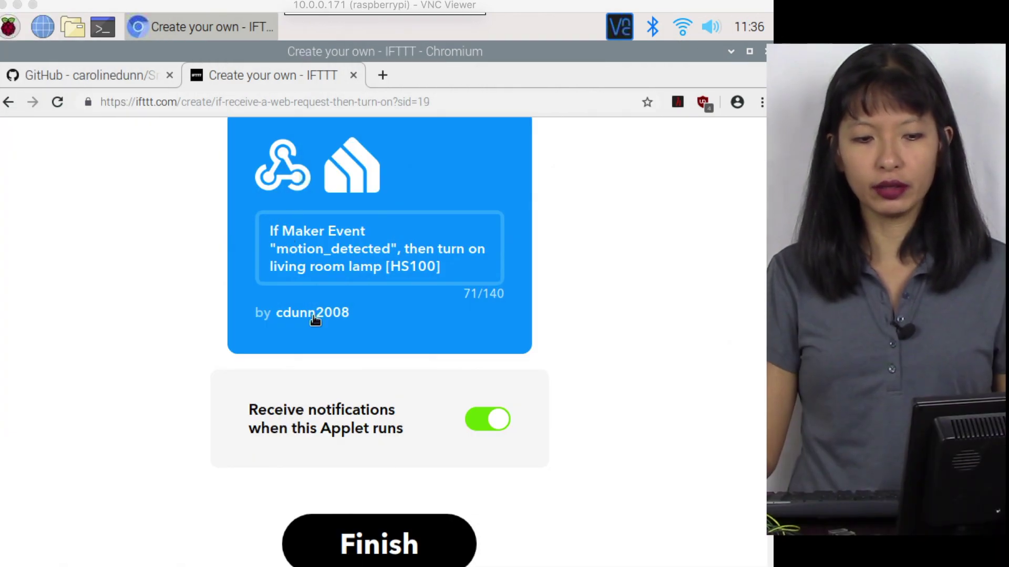
left_click(408, 537)
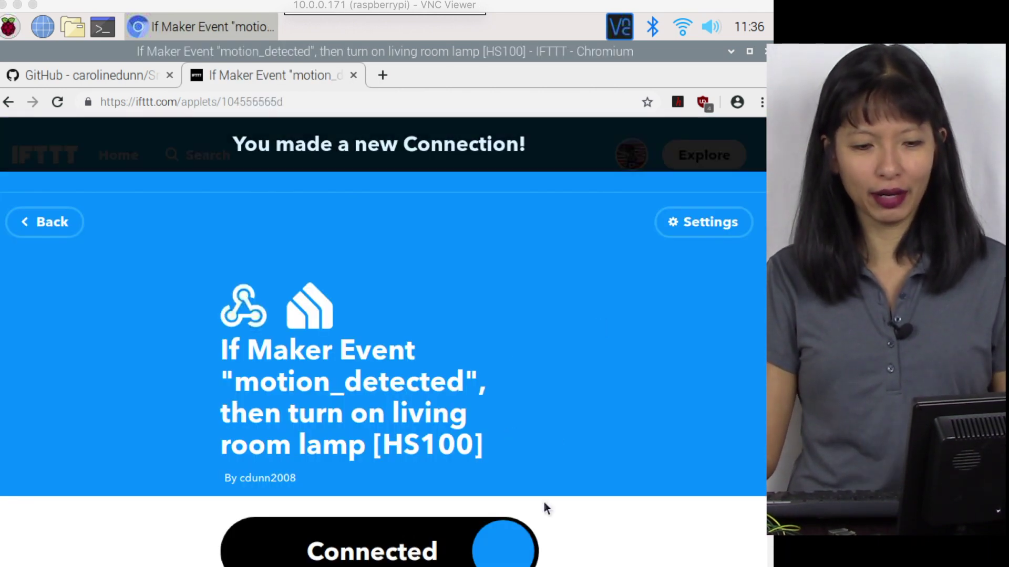
scroll(544, 502, "down", 3)
scroll(544, 503, "up", 3)
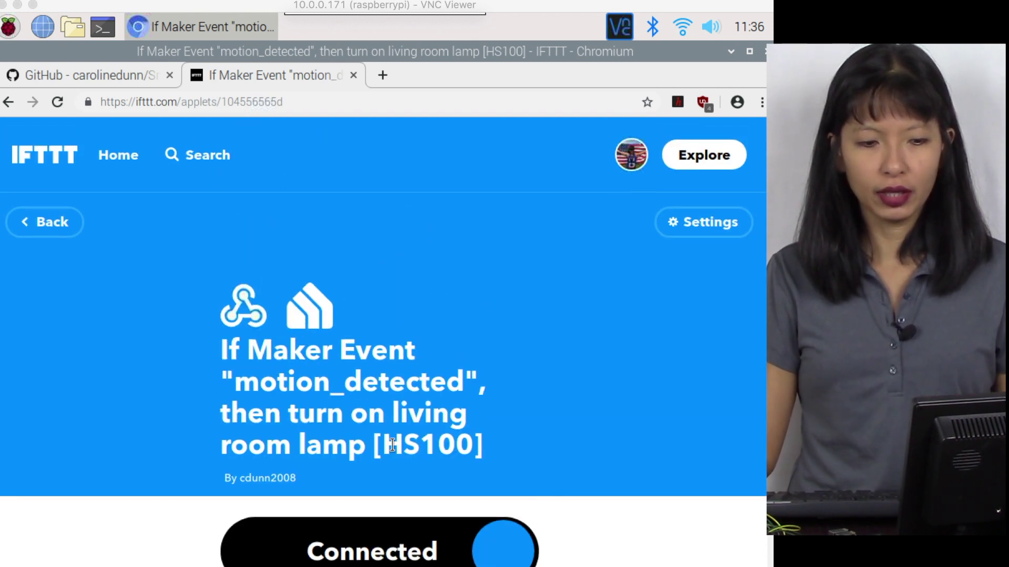
left_click(31, 82)
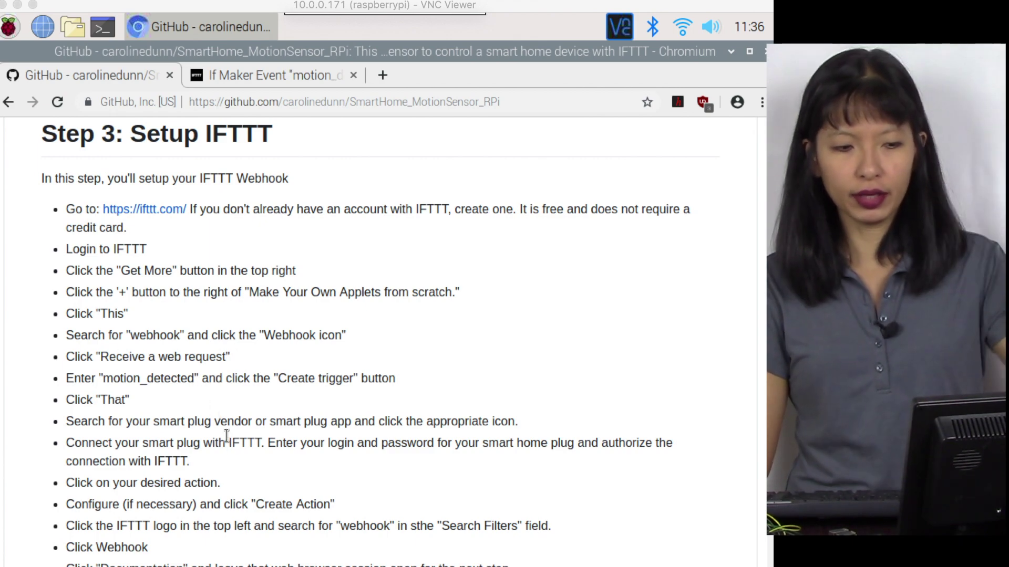
Read README Step 3, then open the IFTTT home page in a new tab from the applet page.
scroll(226, 436, "down", 3)
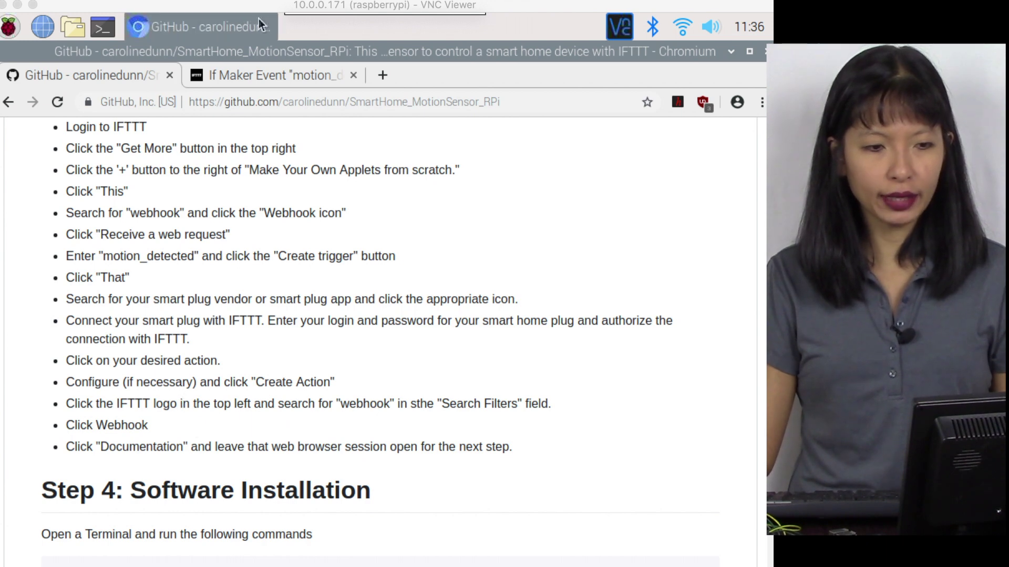
left_click(263, 80)
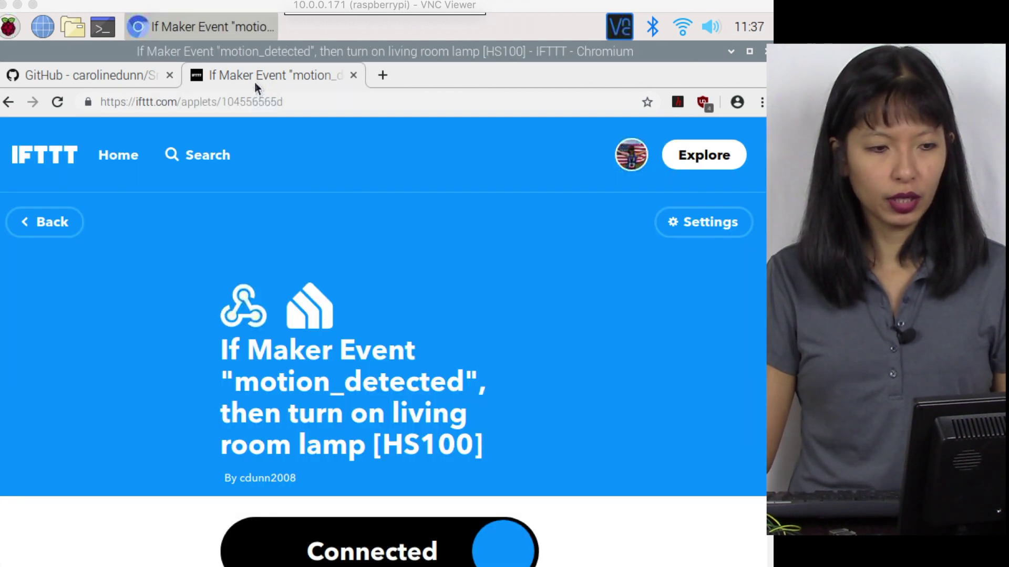
right_click(32, 150)
left_click(77, 173)
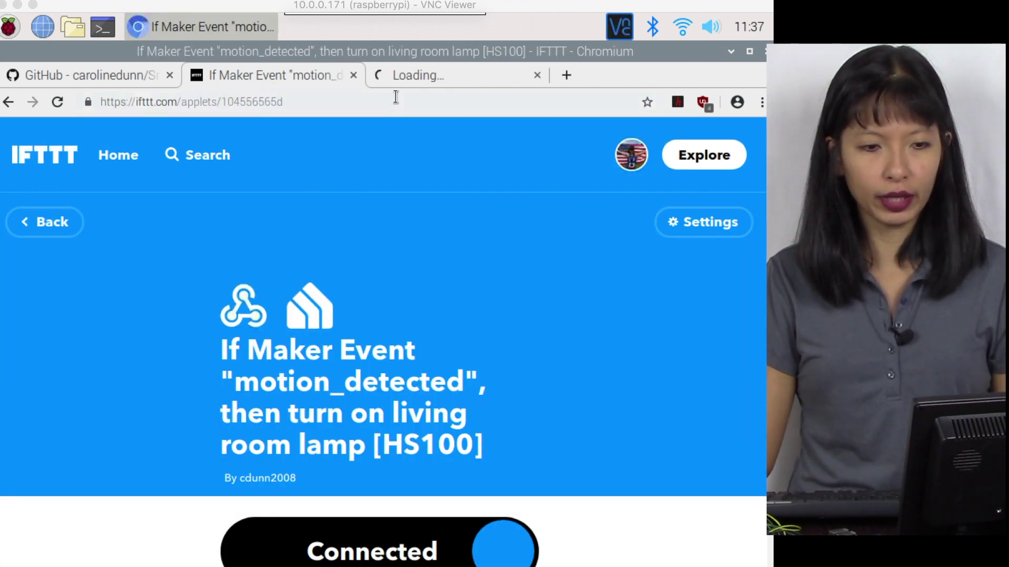
Open the Webhooks documentation and enter motion_detected as the trigger URL's event name.
left_click(462, 81)
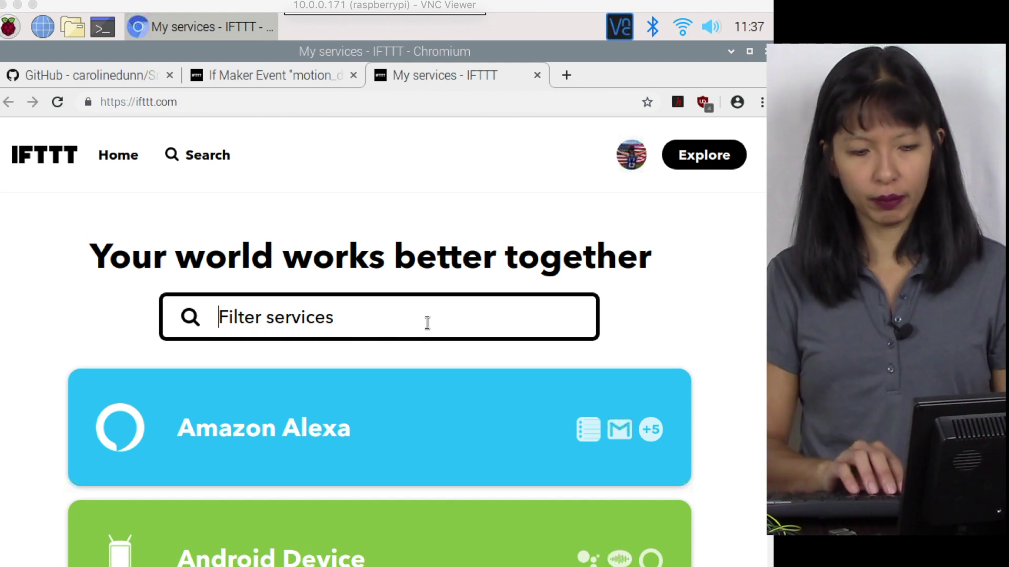
type("webho")
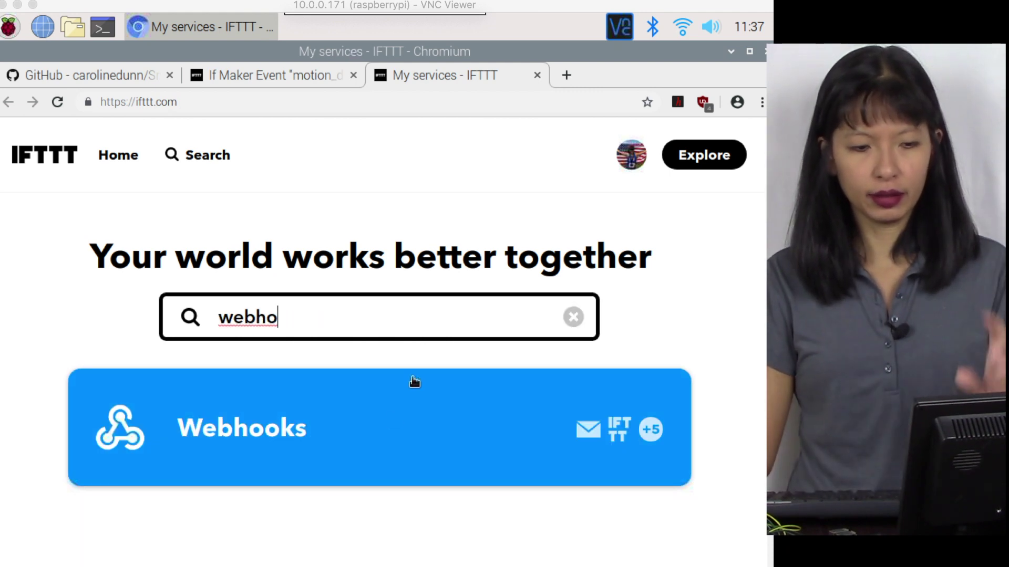
left_click(394, 421)
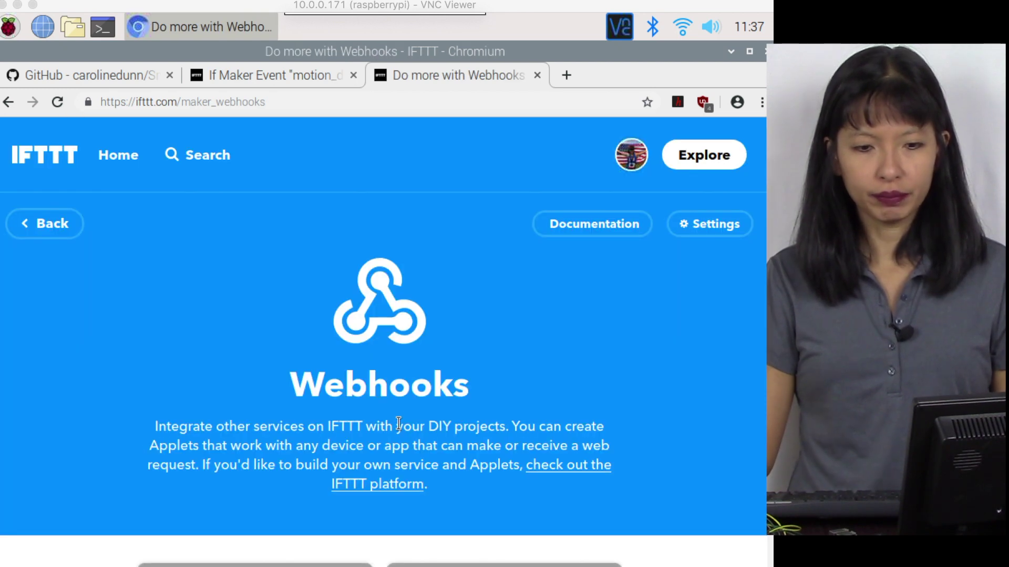
left_click(602, 224)
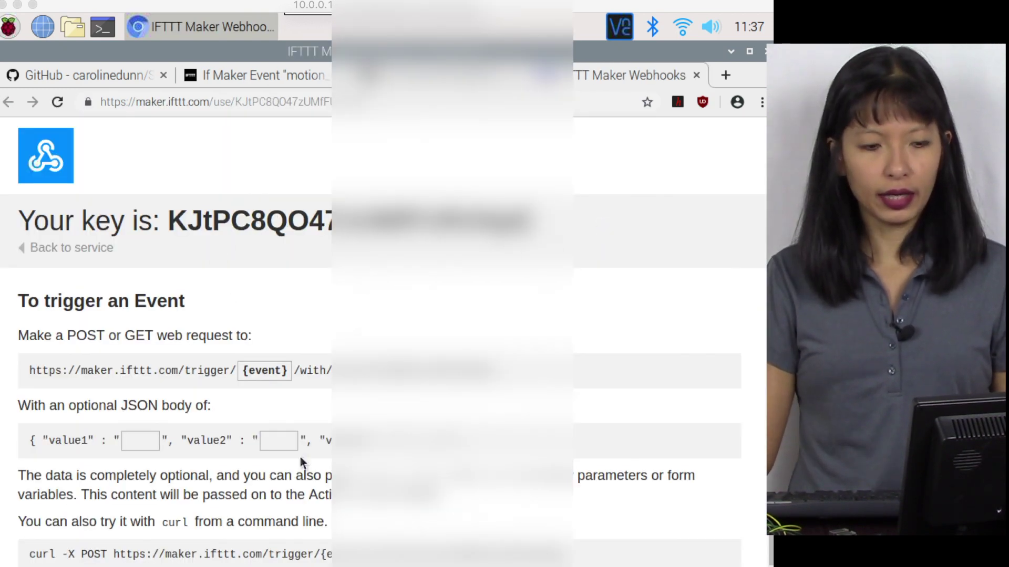
left_click(267, 371)
type("moti")
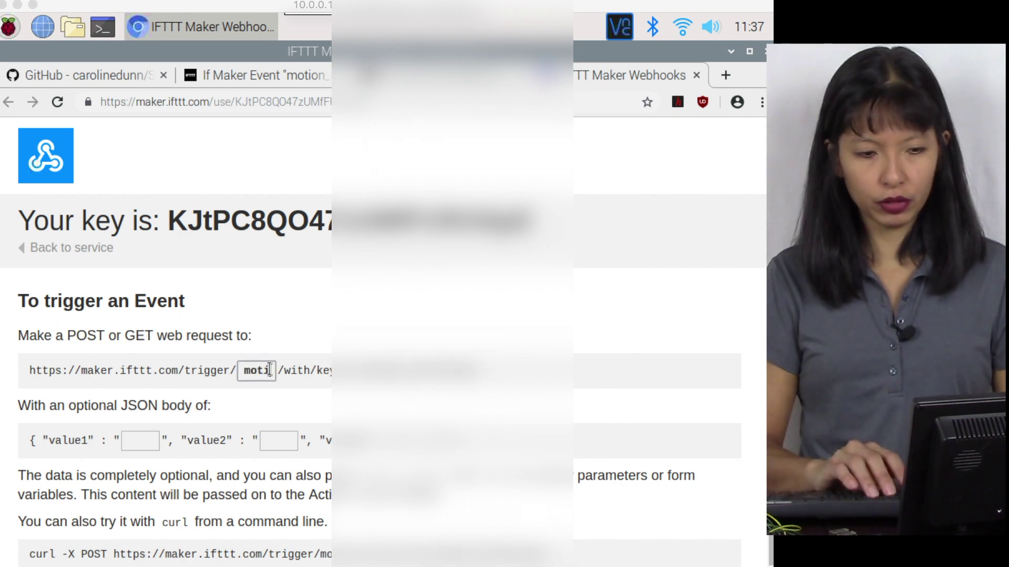
type("on_de")
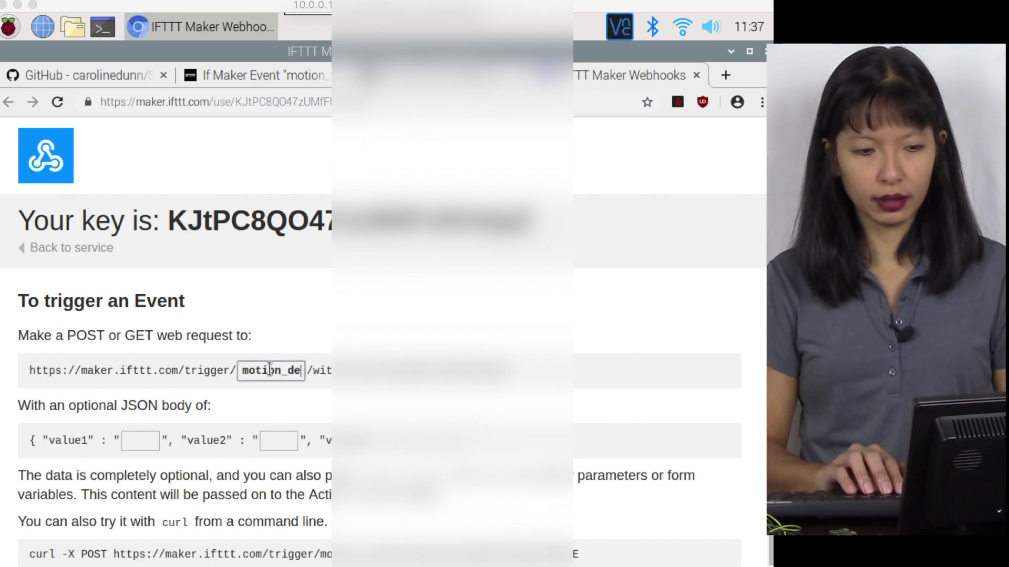
type("tected")
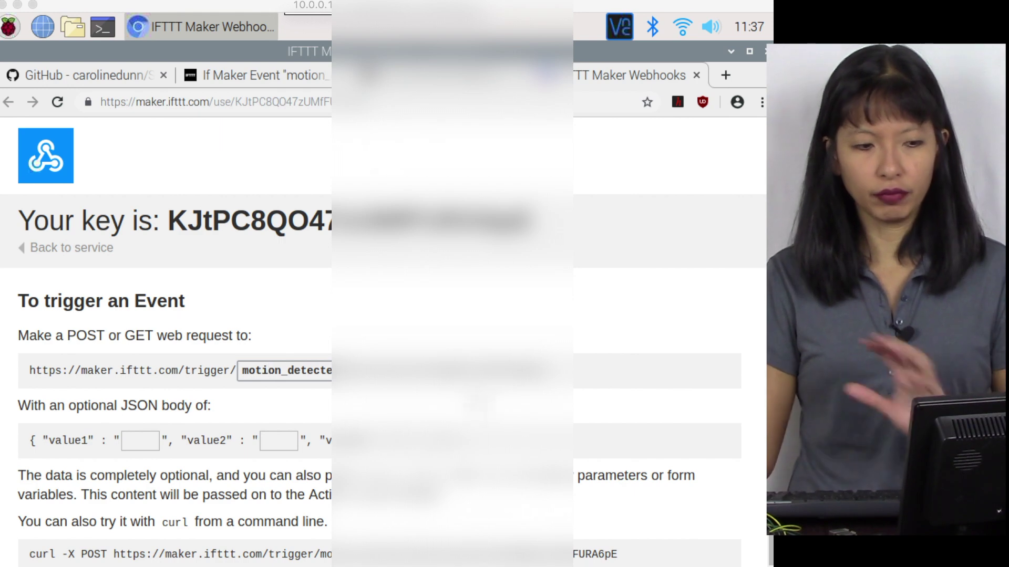
left_click(100, 78)
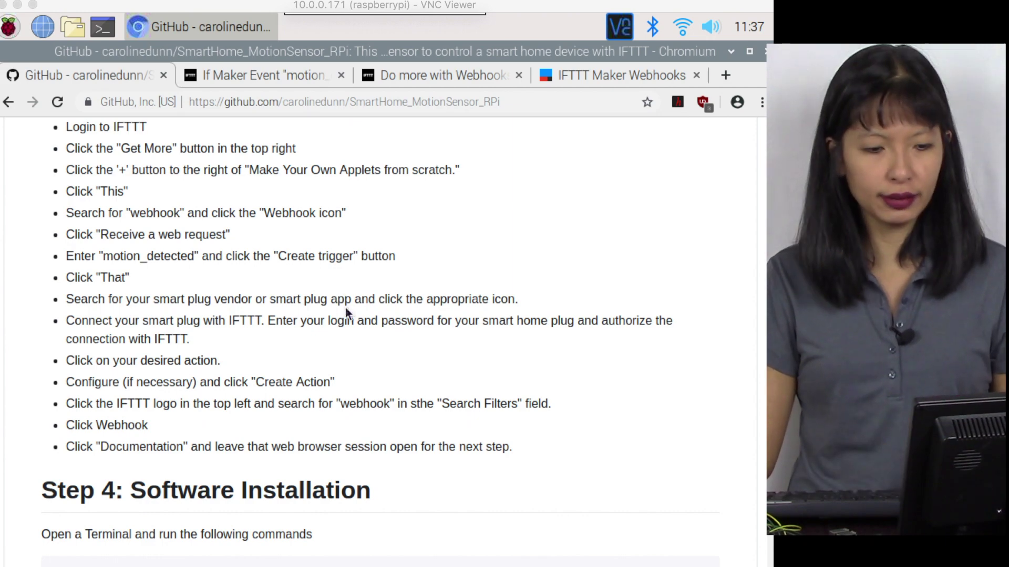
Open a new terminal beside the guide and run sudo apt-get update and sudo apt-get upgrade.
scroll(346, 307, "down", 2)
scroll(347, 314, "down", 7)
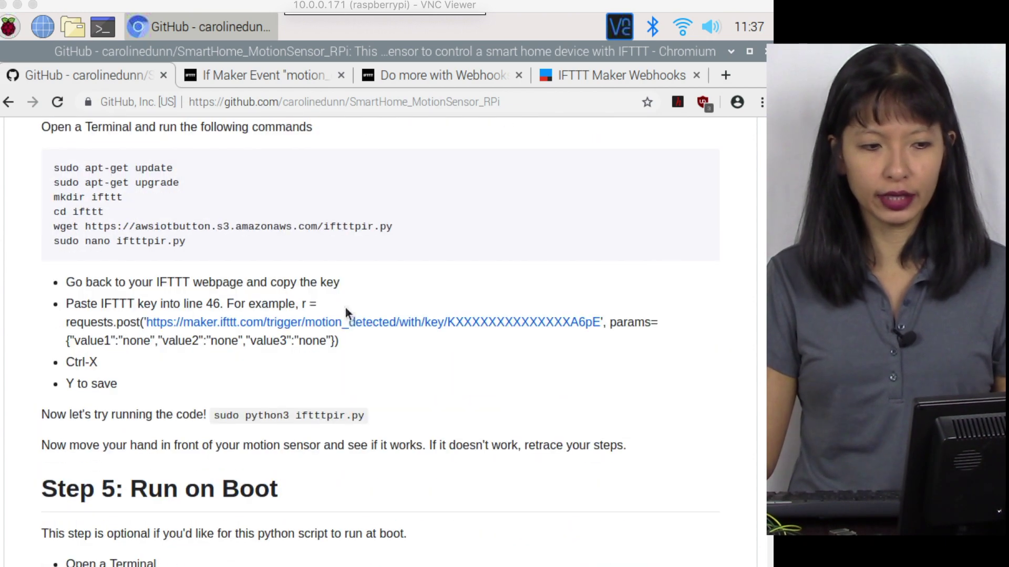
left_click(99, 29)
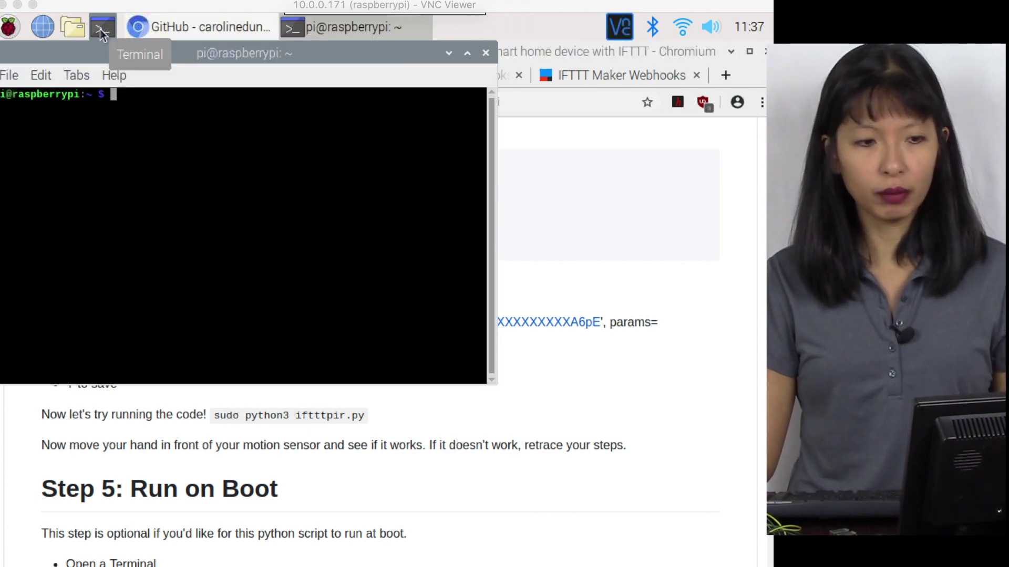
left_click_drag(313, 52, 587, 33)
type("sudo apt-get update")
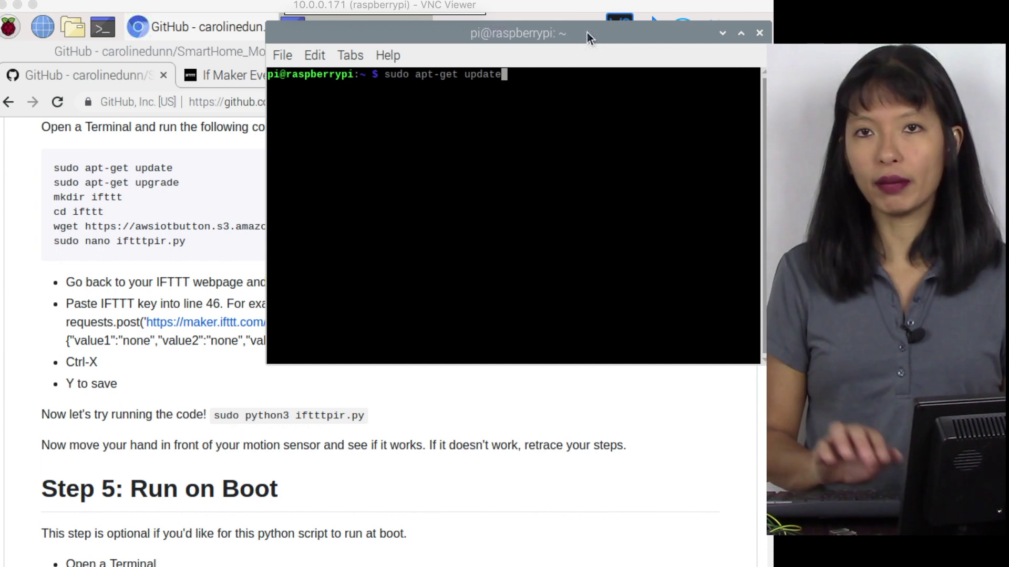
key("Return")
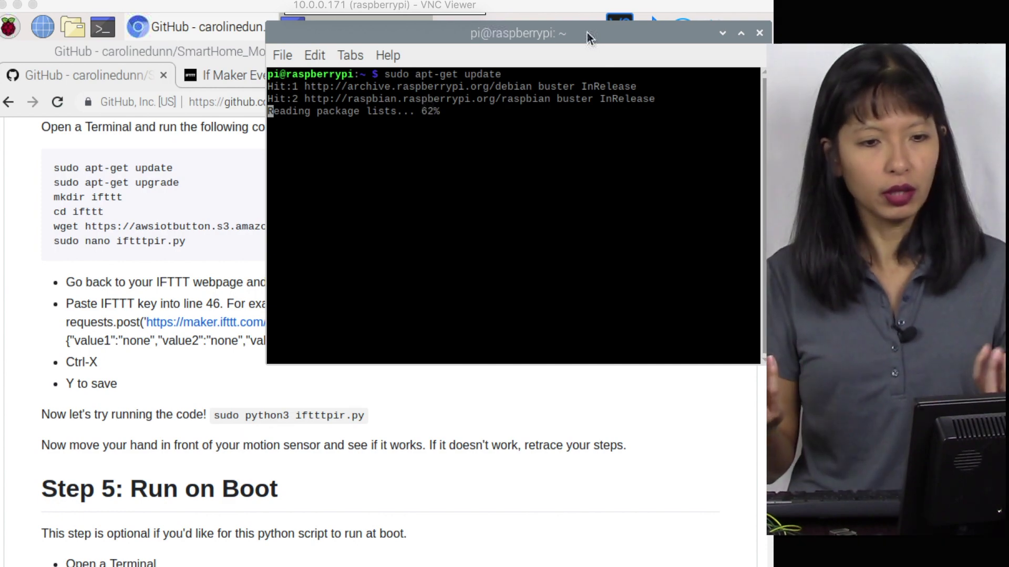
type("sudo apt-get upgrade")
key("Return")
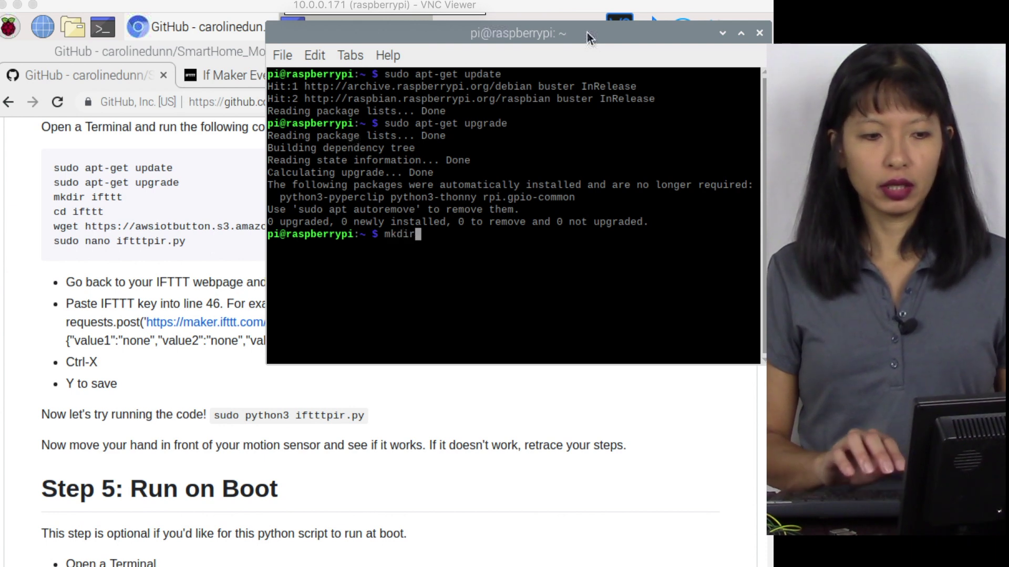
Create the ifttt folder and change into it with cd ifttt.
key("Return")
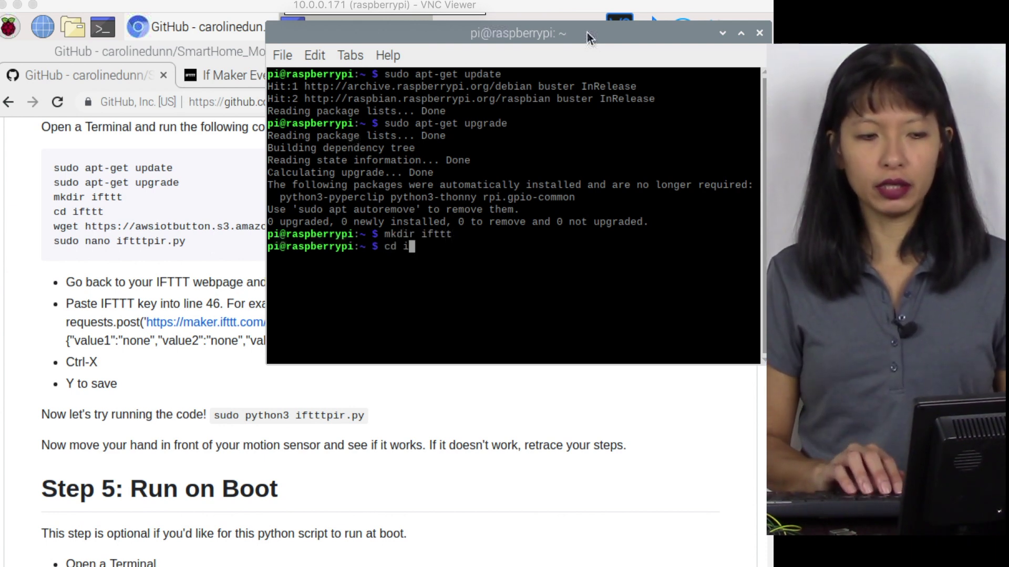
type("cd ifttt")
key("Return")
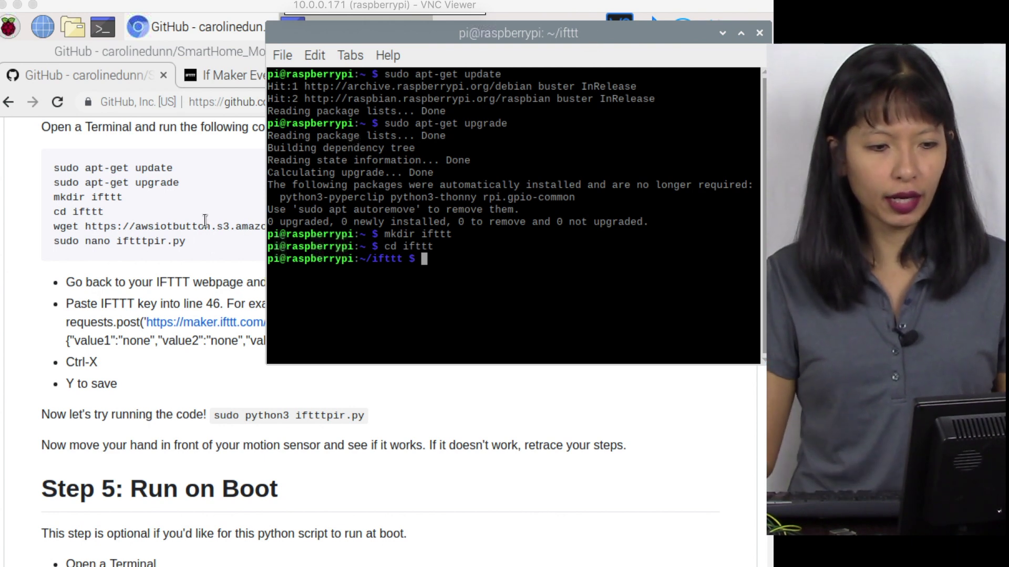
Copy the wget download command for iftttpir.py from the GitHub guide.
left_click(168, 226)
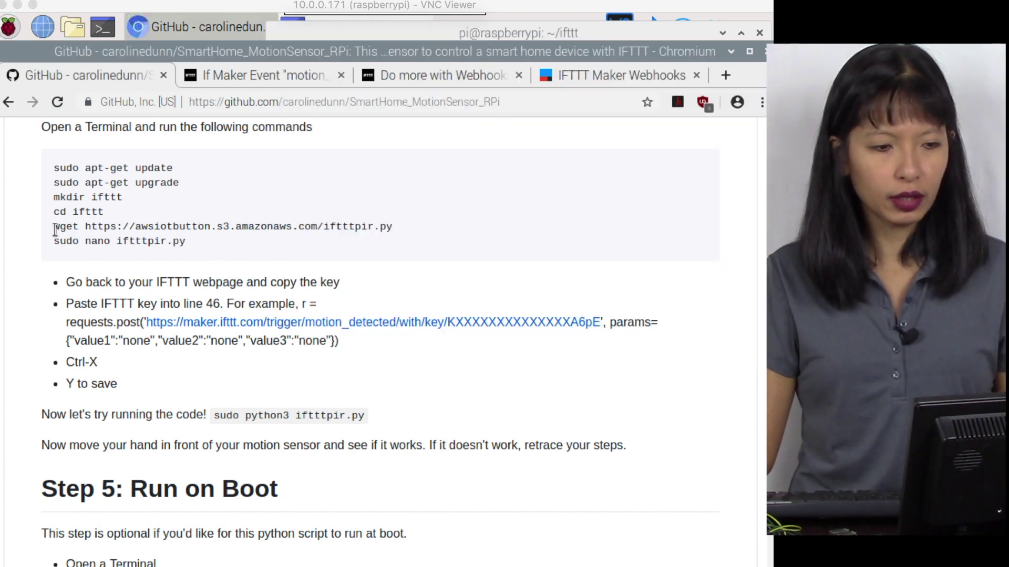
left_click_drag(54, 230, 425, 230)
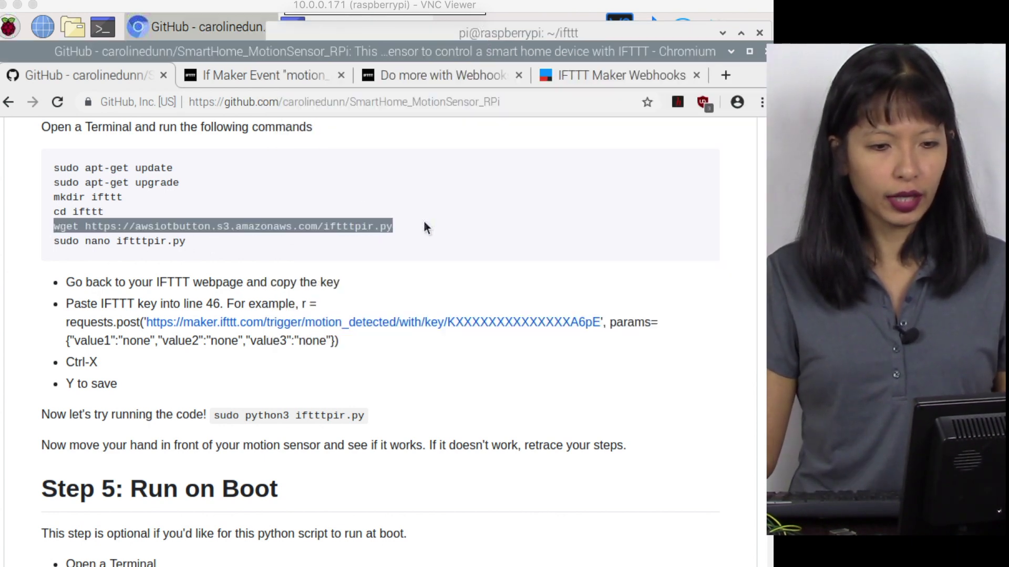
right_click(351, 232)
left_click(413, 248)
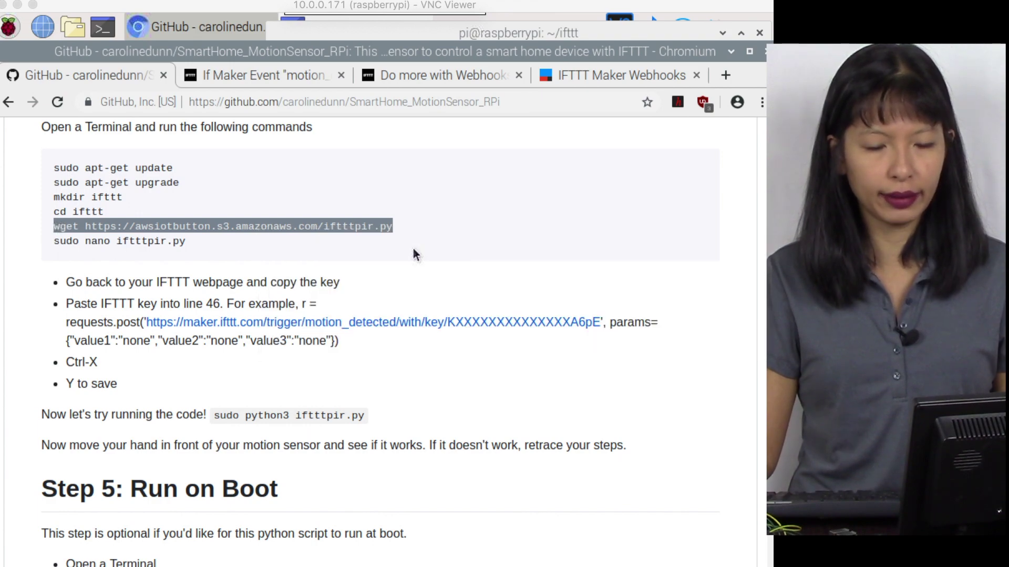
Paste and run the wget command to download iftttpir.py, then exit nano back to the shell.
scroll(476, 252, "down", 4)
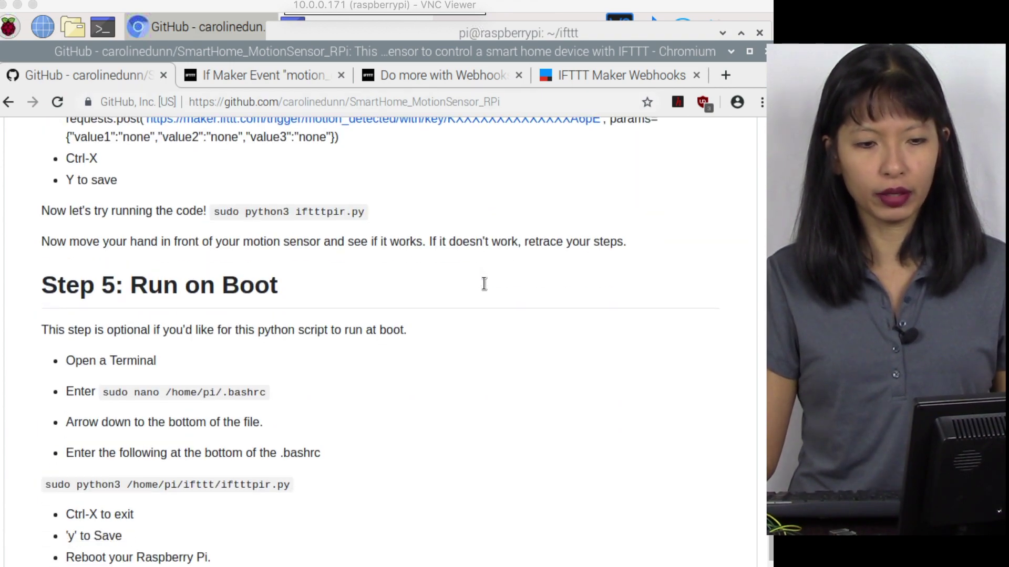
scroll(485, 283, "up", 7)
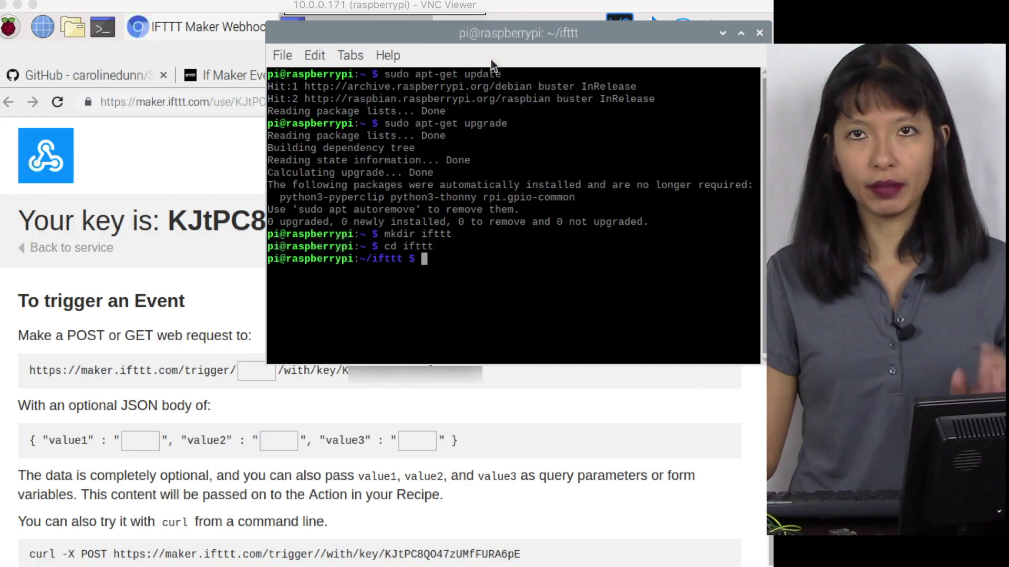
right_click(427, 260)
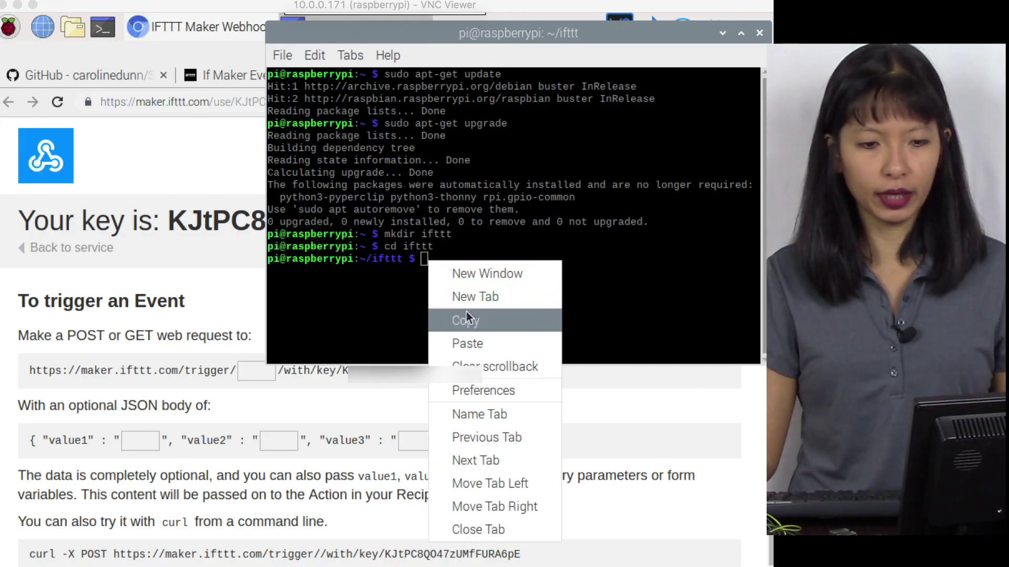
left_click(482, 345)
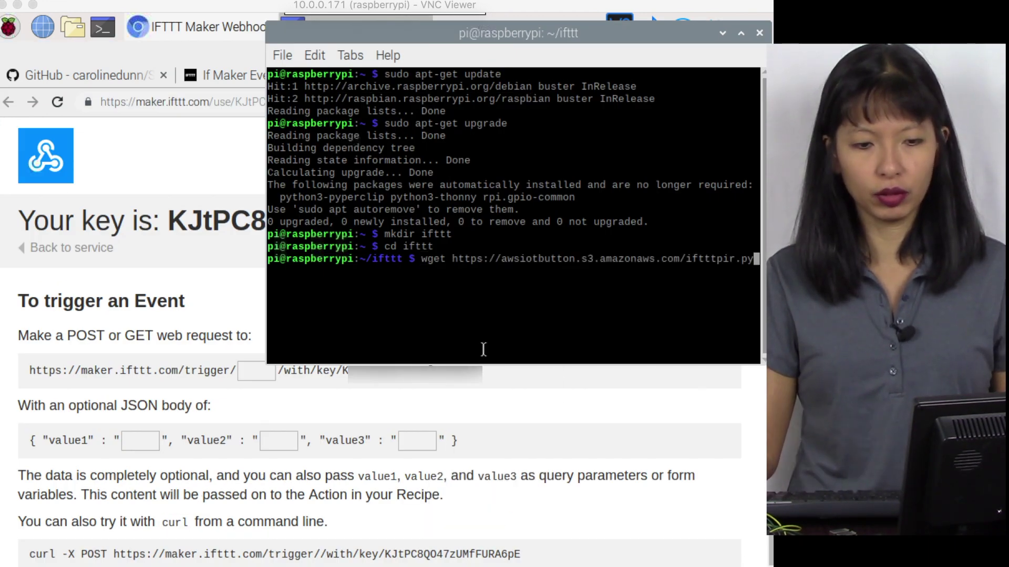
key("Return")
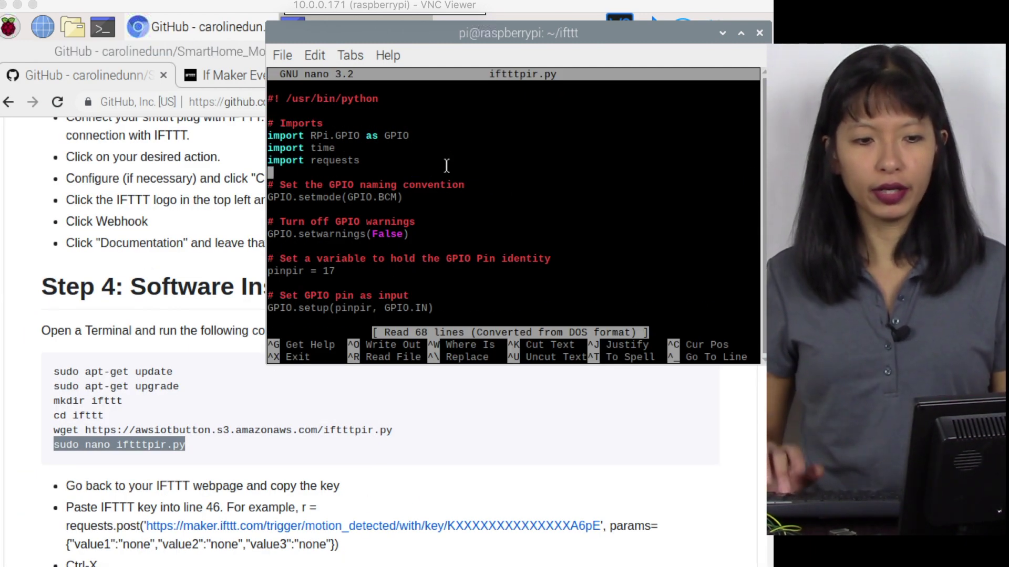
key("ctrl+x")
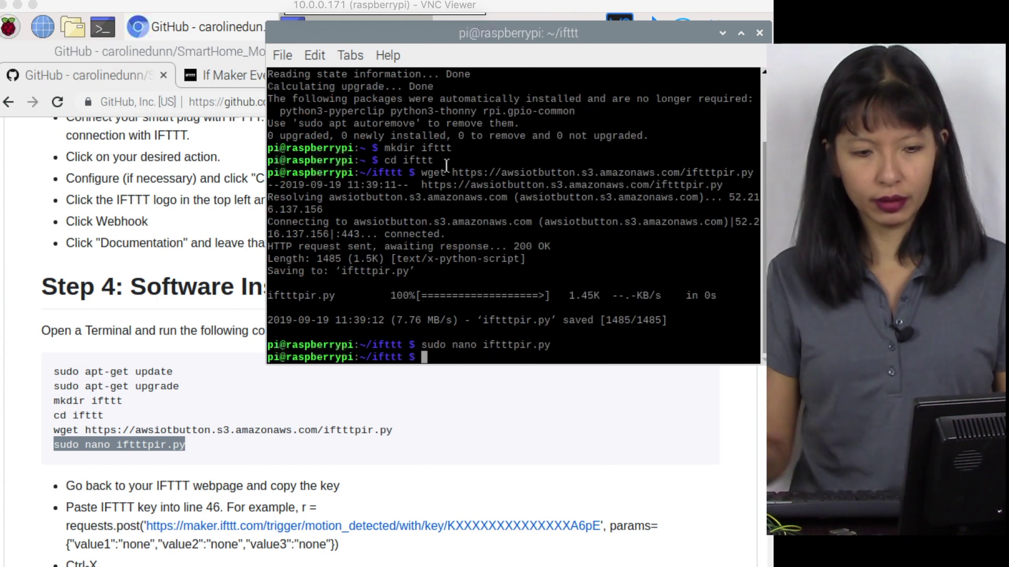
Open iftttpir.py from the ifttt folder in the Geany code editor.
left_click(67, 29)
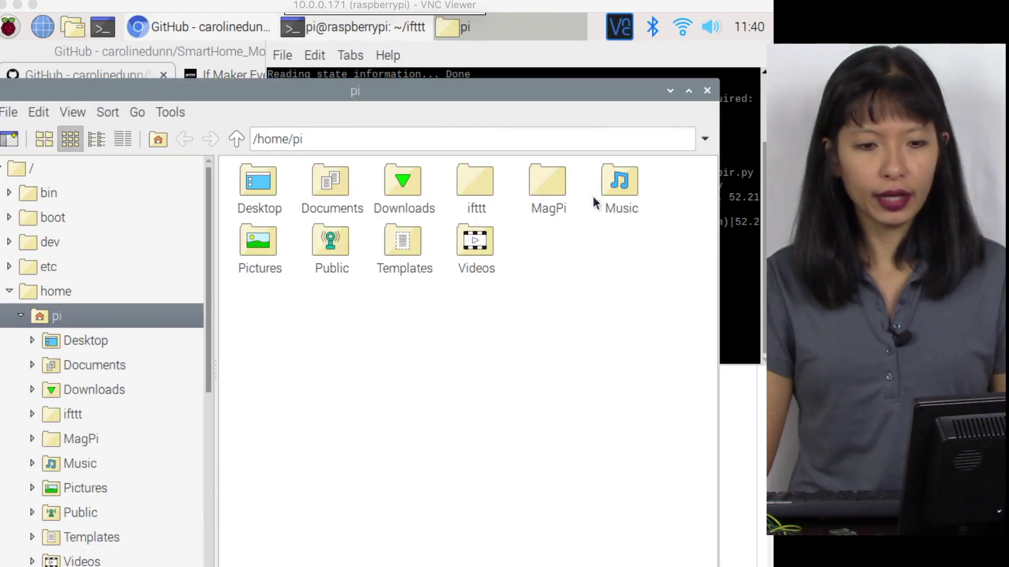
double_click(470, 190)
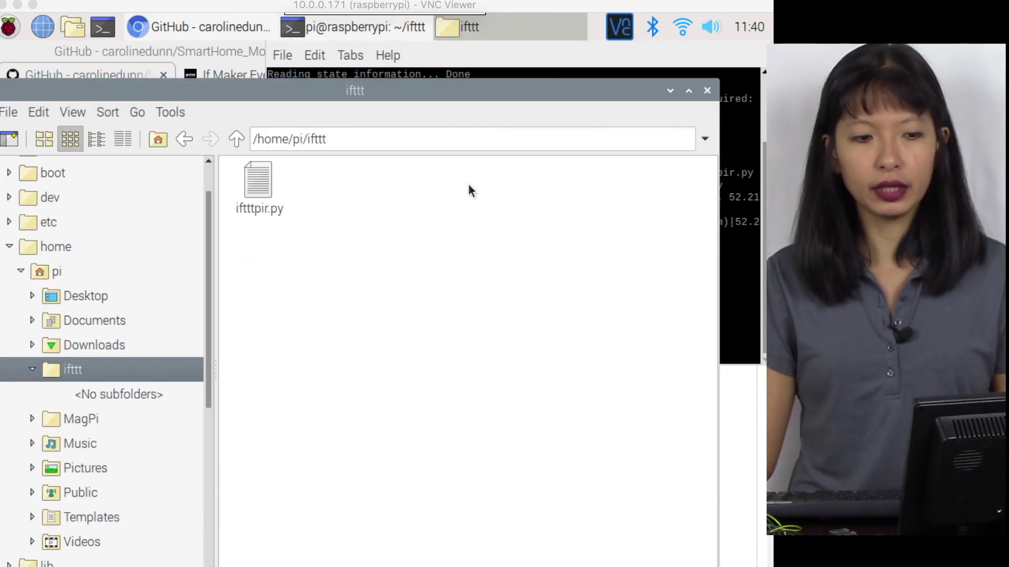
right_click(264, 187)
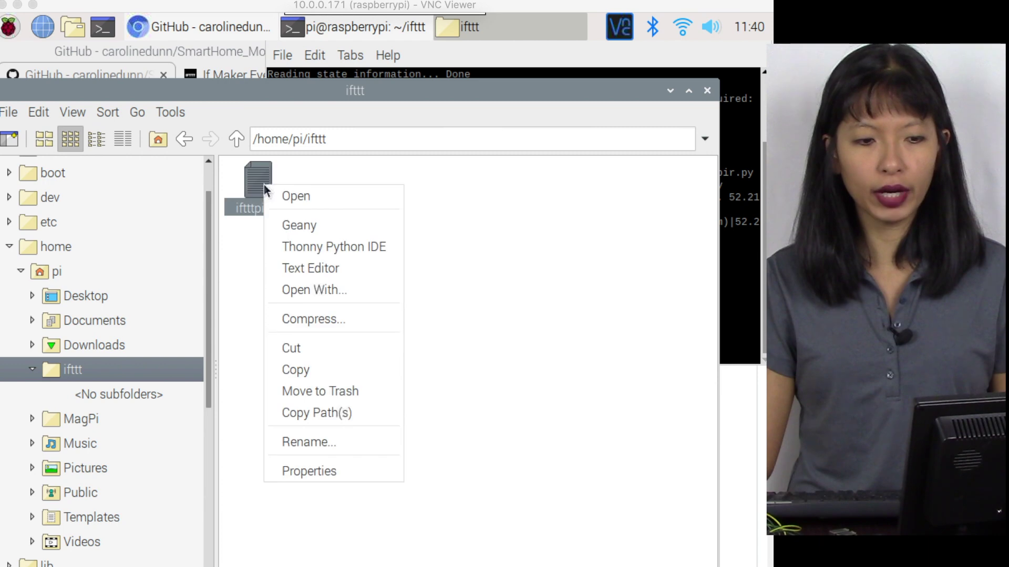
left_click(300, 229)
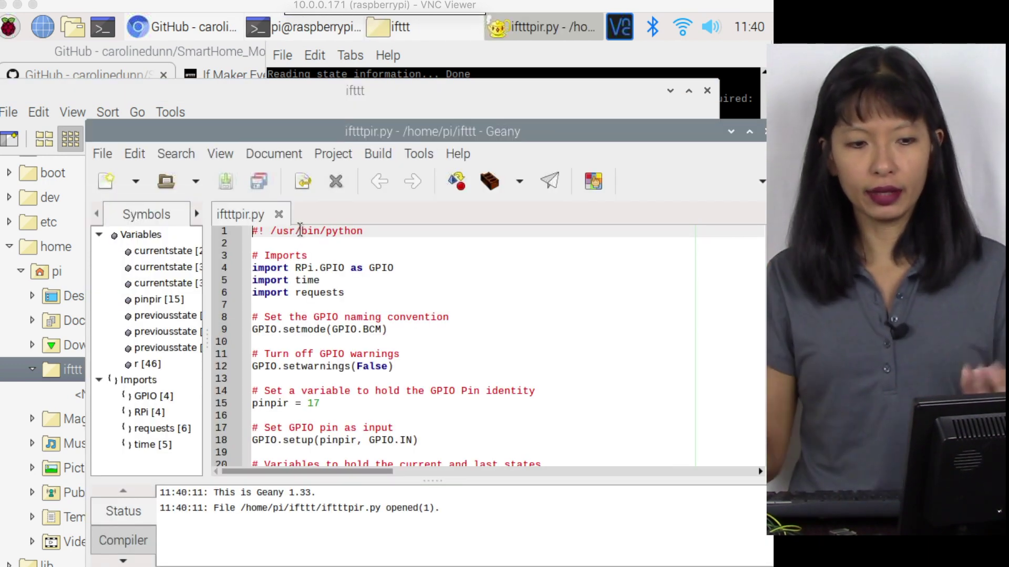
Maximize Geany and go to line 46, selecting REPLACE_WITH_YOUR_IFTTT and the motion_detected event name.
left_click(749, 131)
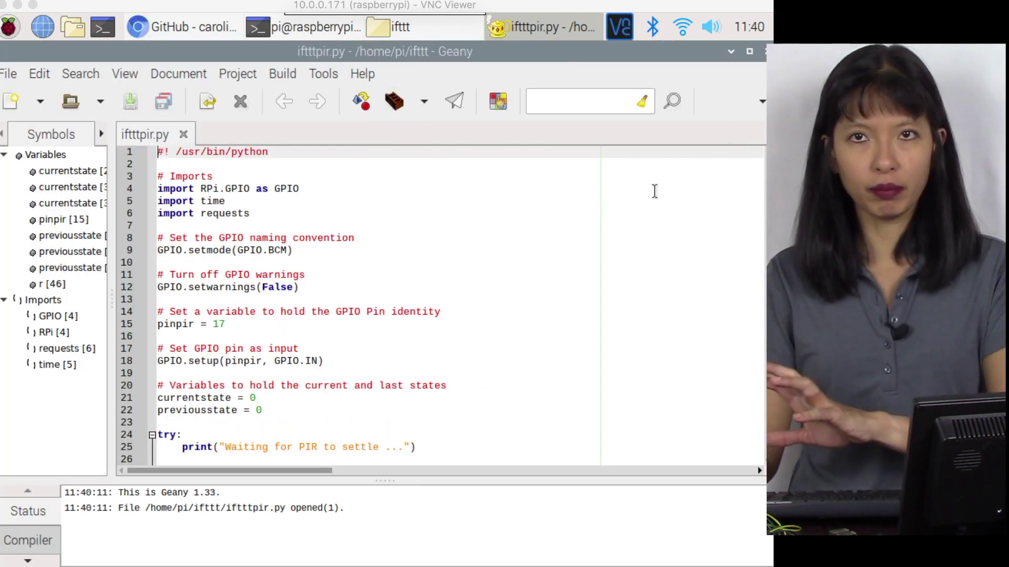
scroll(353, 288, "down", 8)
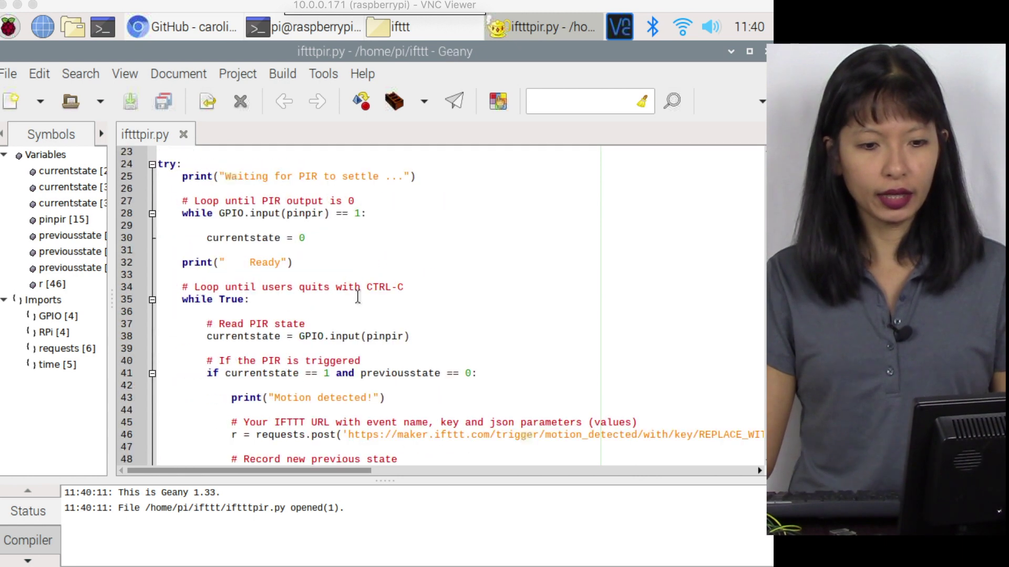
scroll(360, 298, "down", 3)
scroll(360, 298, "down", 1)
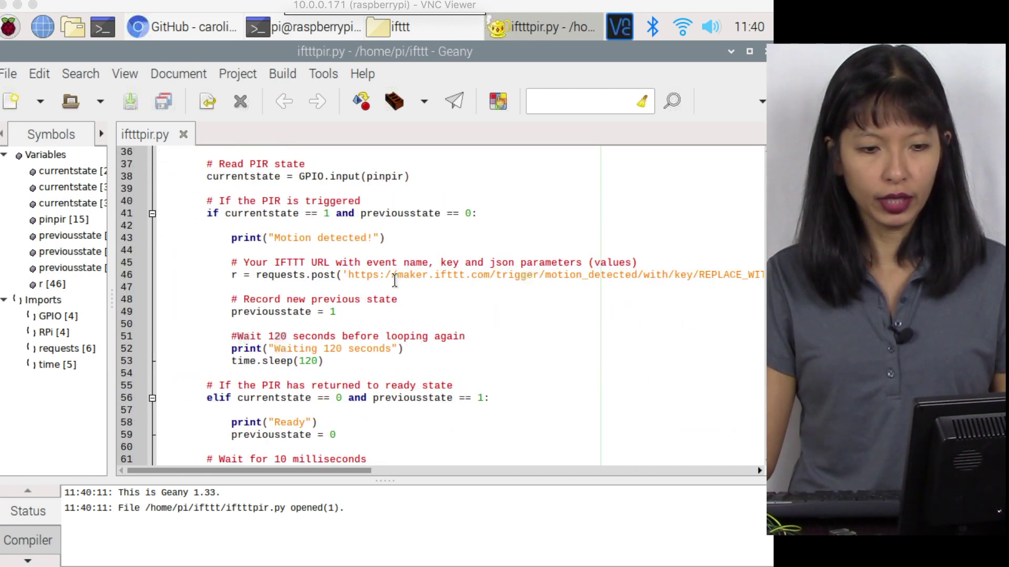
left_click(403, 275)
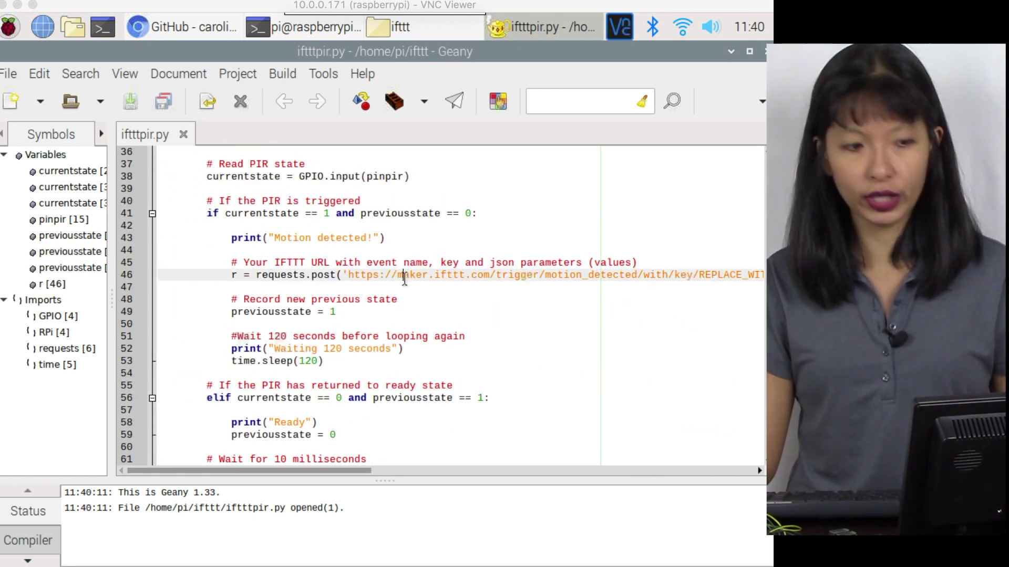
double_click(705, 278)
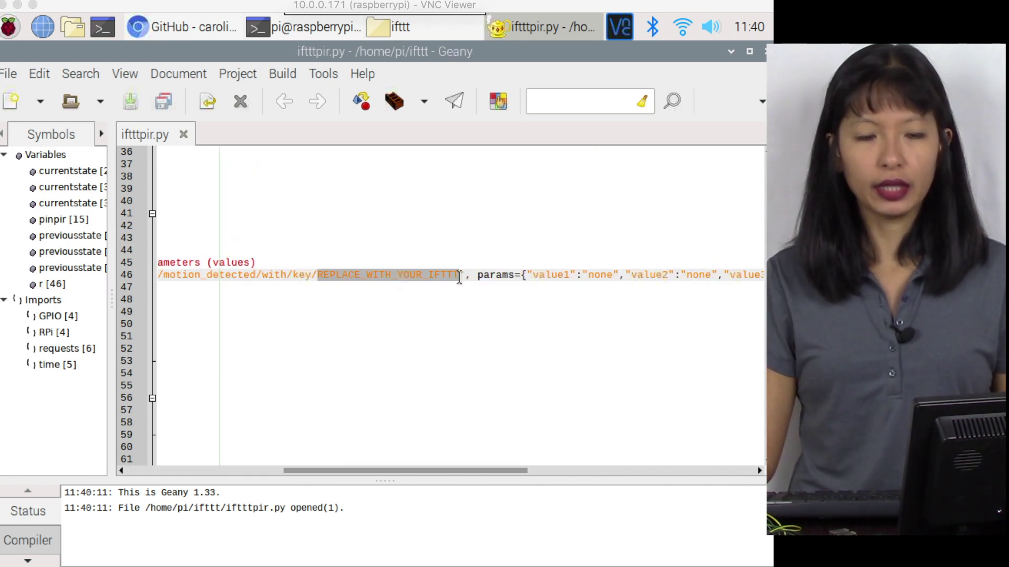
double_click(238, 275)
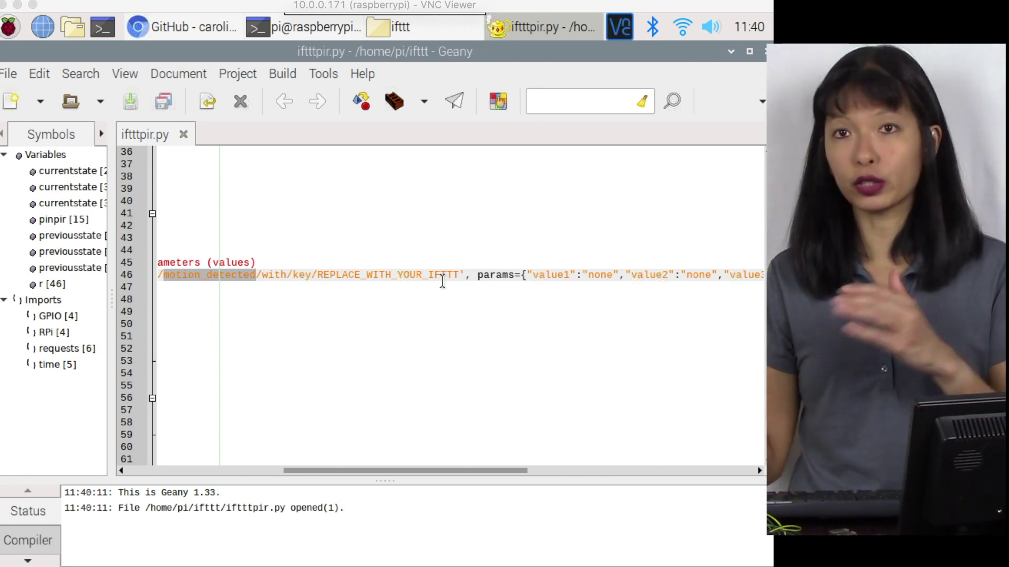
Get the account's webhook key from the IFTTT Maker Webhooks page using event motion_detected.
key("alt+Tab")
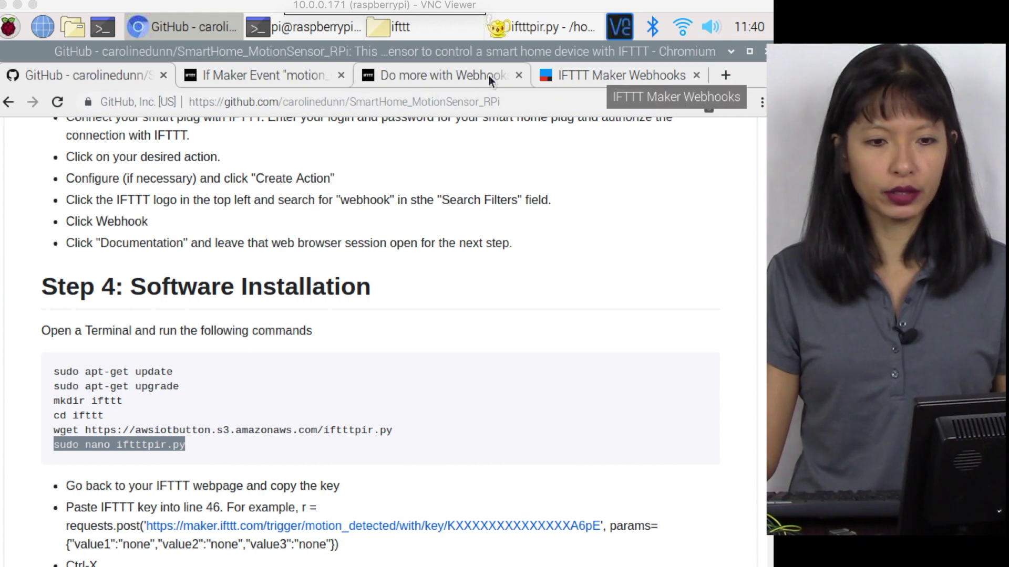
left_click(607, 77)
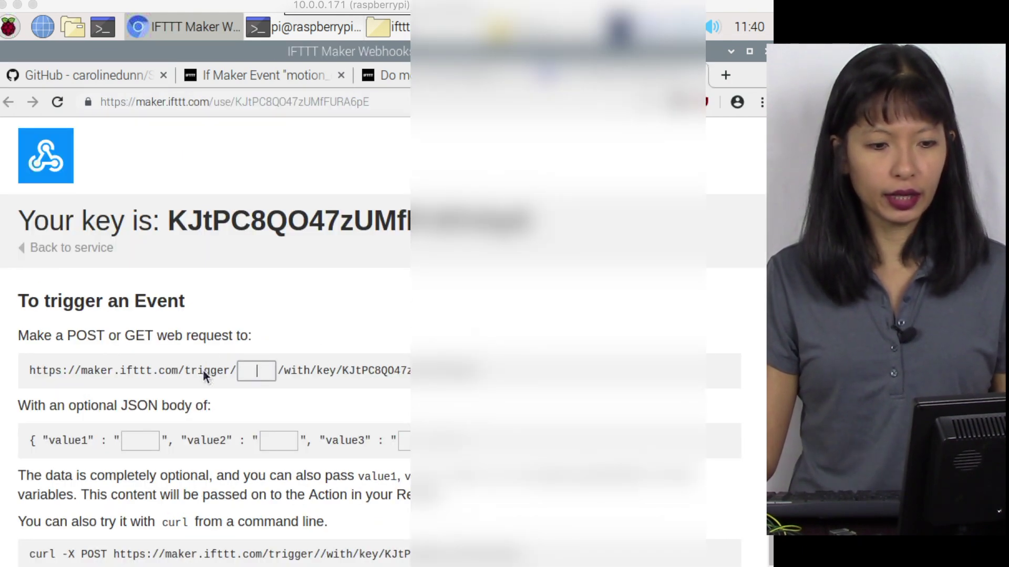
key("ctrl+v")
left_click(478, 371)
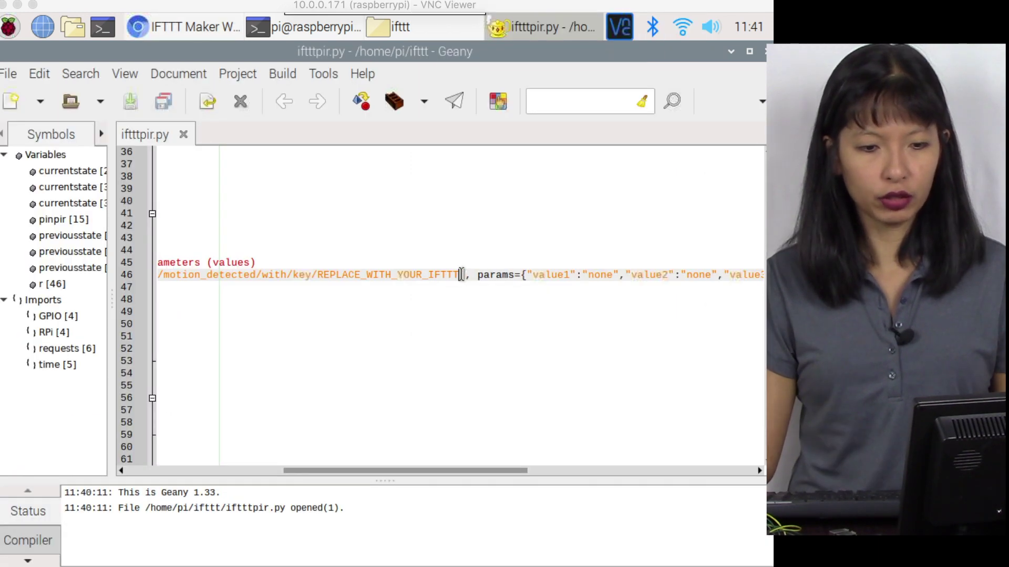
Paste the webhook key over the REPLACE_WITH_YOUR_IFTTT placeholder on line 46.
left_click_drag(461, 274, 441, 275)
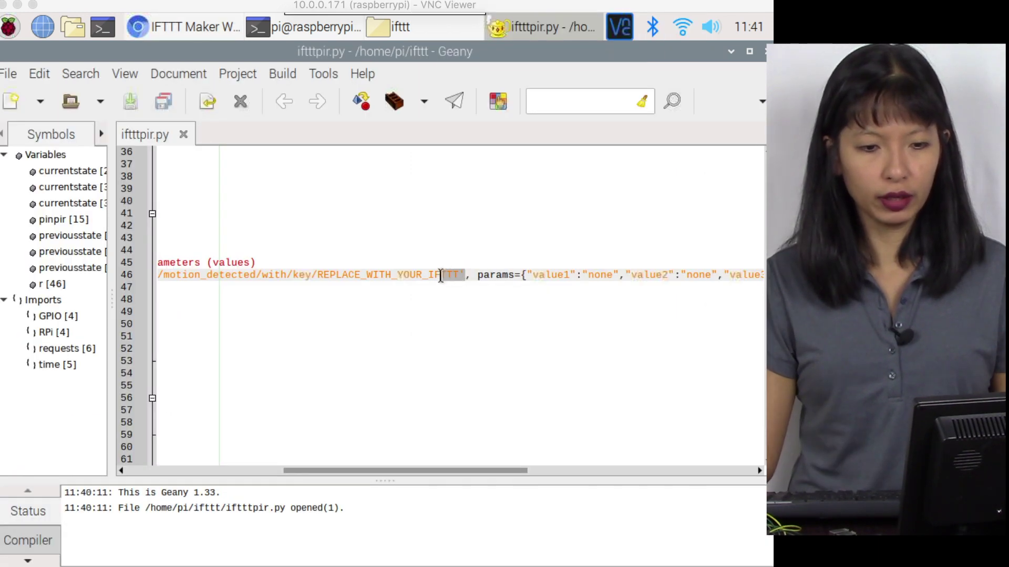
double_click(459, 277)
key("ctrl+v")
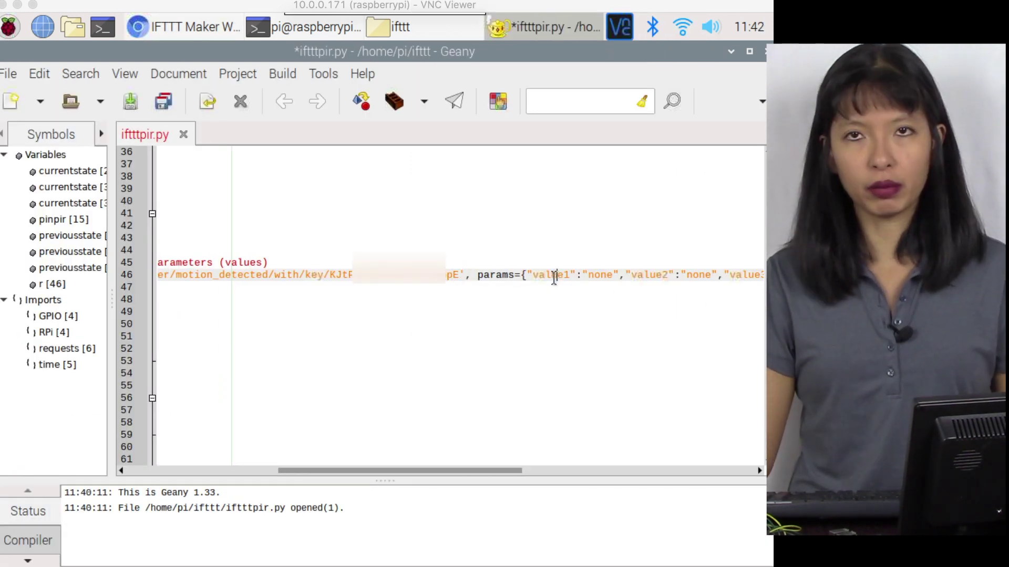
left_click_drag(484, 471, 235, 467)
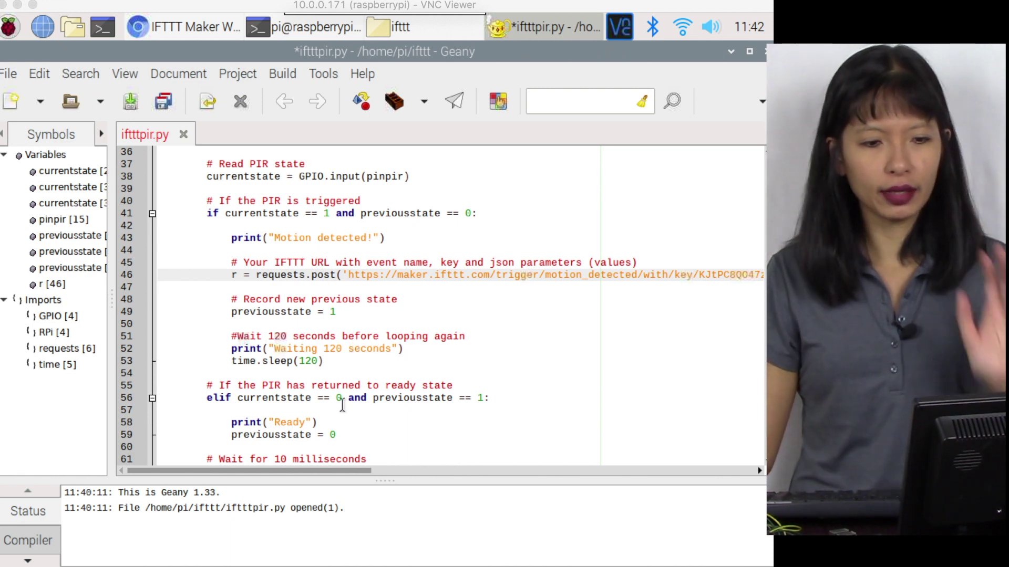
left_click(309, 362)
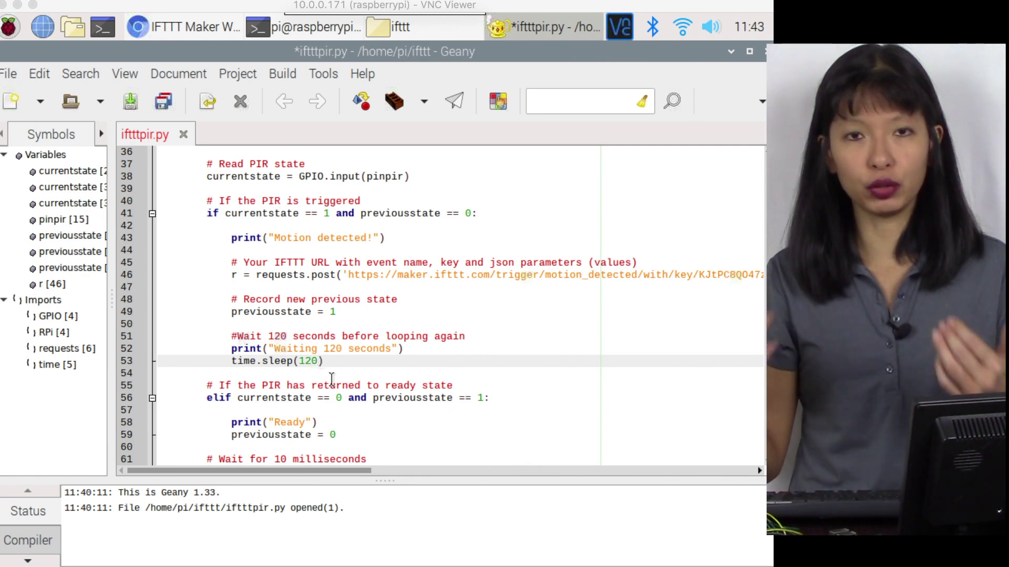
Save iftttpir.py in Geany with the new webhook key.
scroll(709, 184, "down", 2)
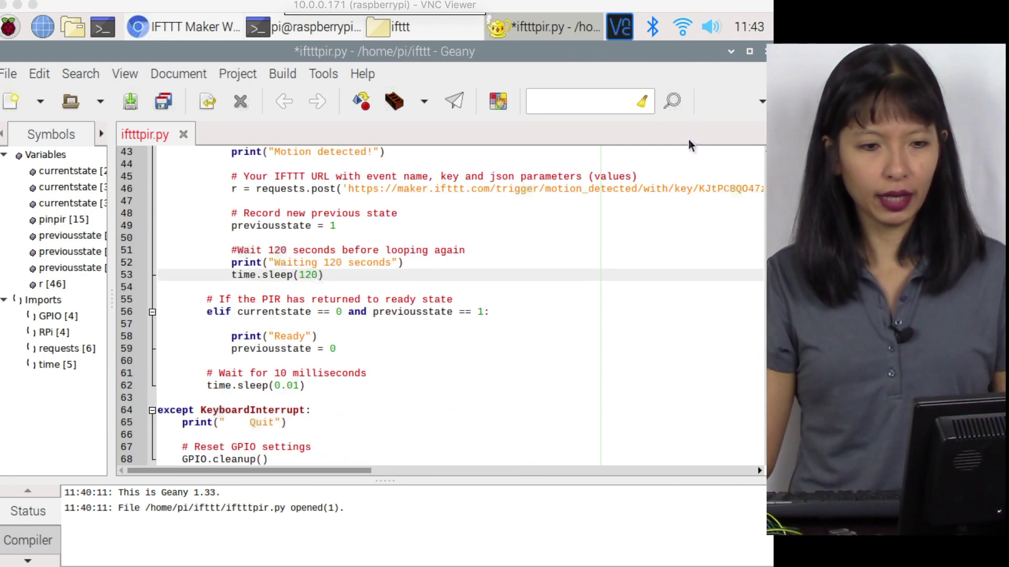
left_click(130, 101)
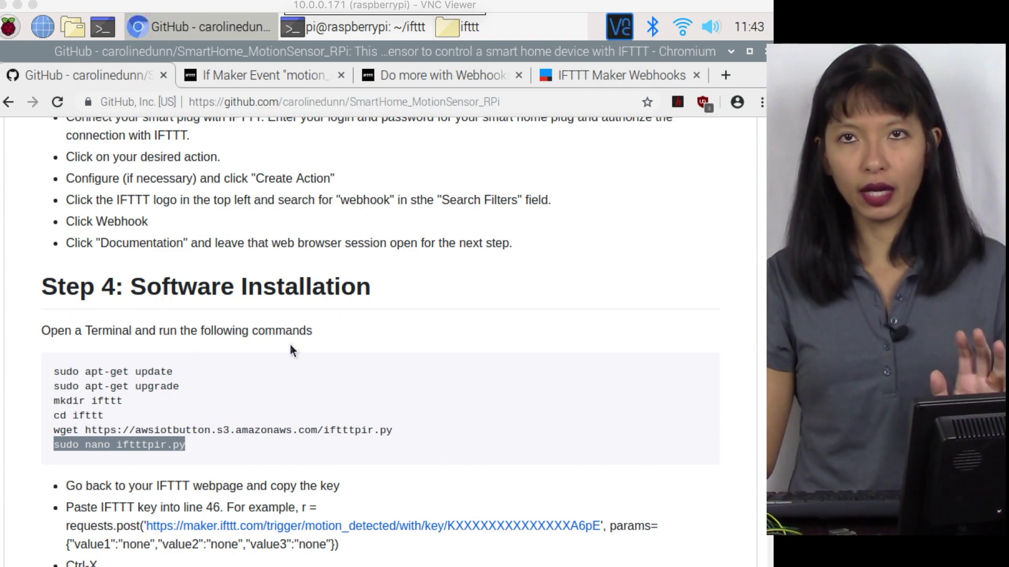
Copy sudo python3 iftttpir.py from the guide, paste it into the terminal and run it.
scroll(330, 425, "down", 1)
scroll(330, 426, "down", 8)
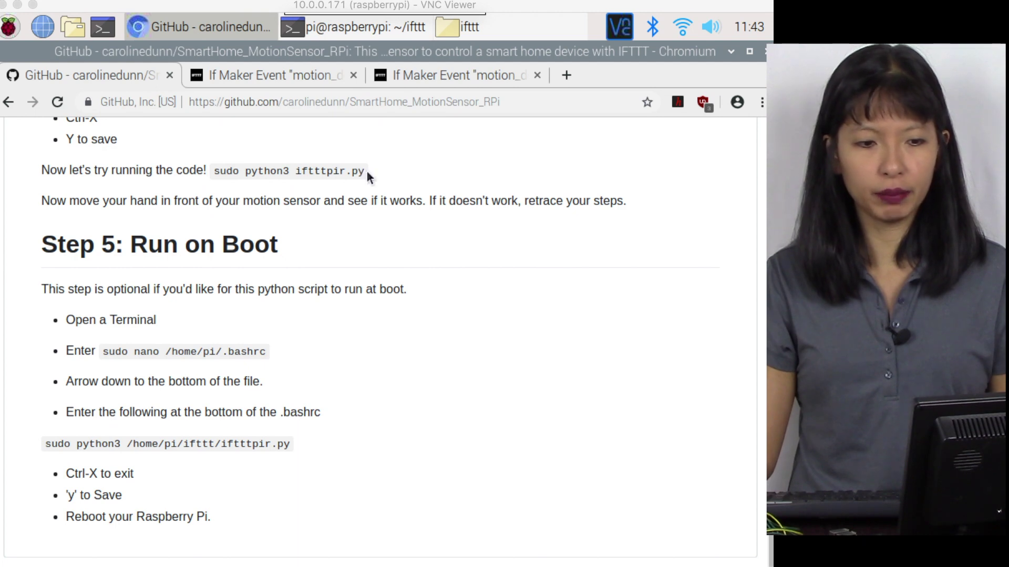
left_click_drag(367, 177, 233, 176)
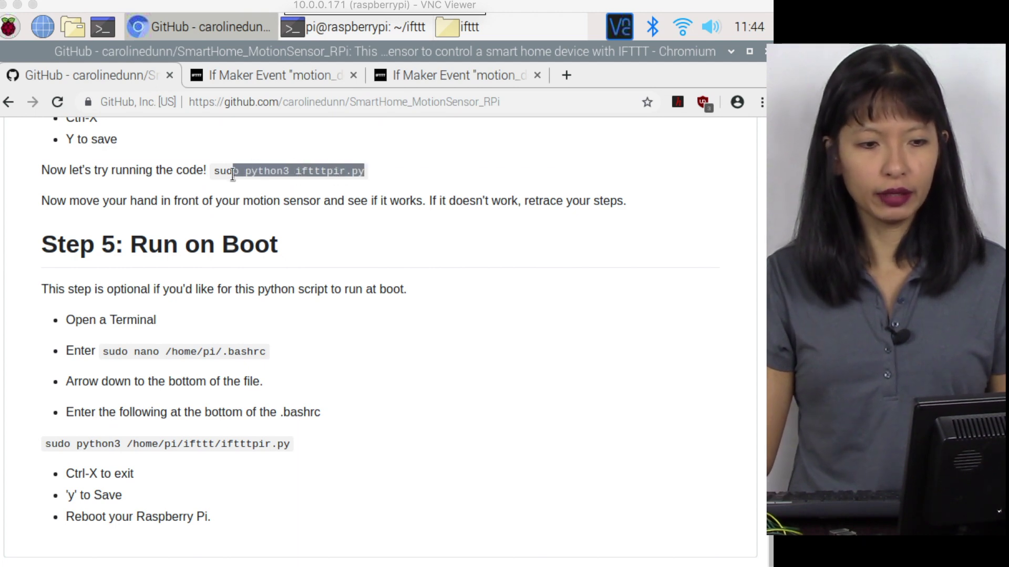
right_click(231, 184)
left_click(232, 188)
left_click(378, 21)
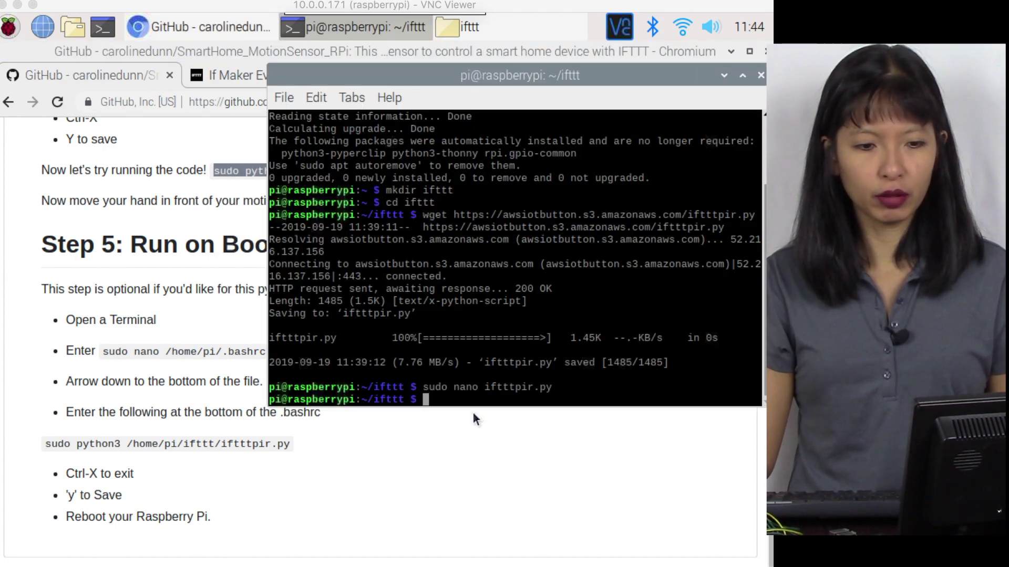
right_click(424, 401)
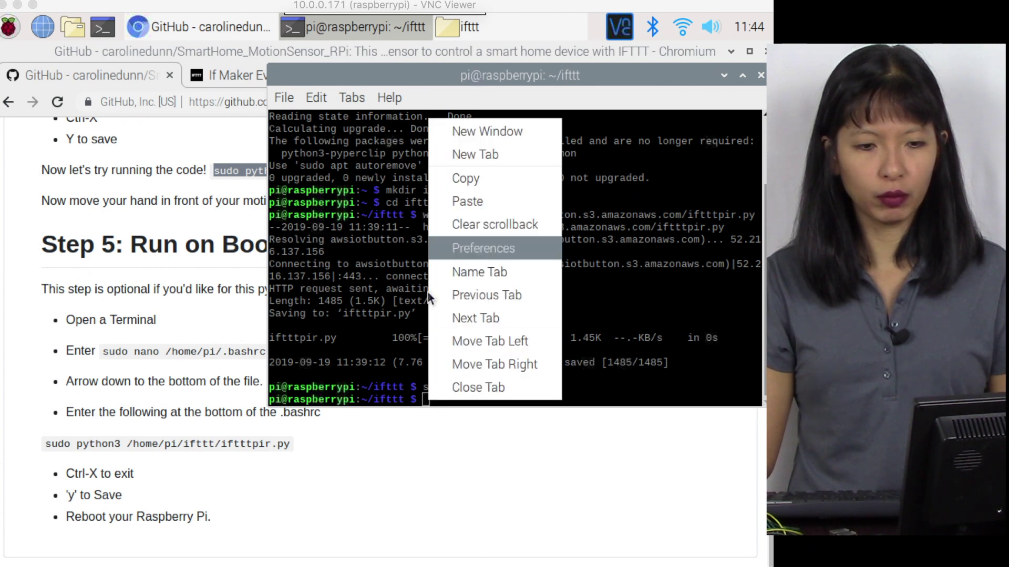
left_click(444, 193)
key("Return")
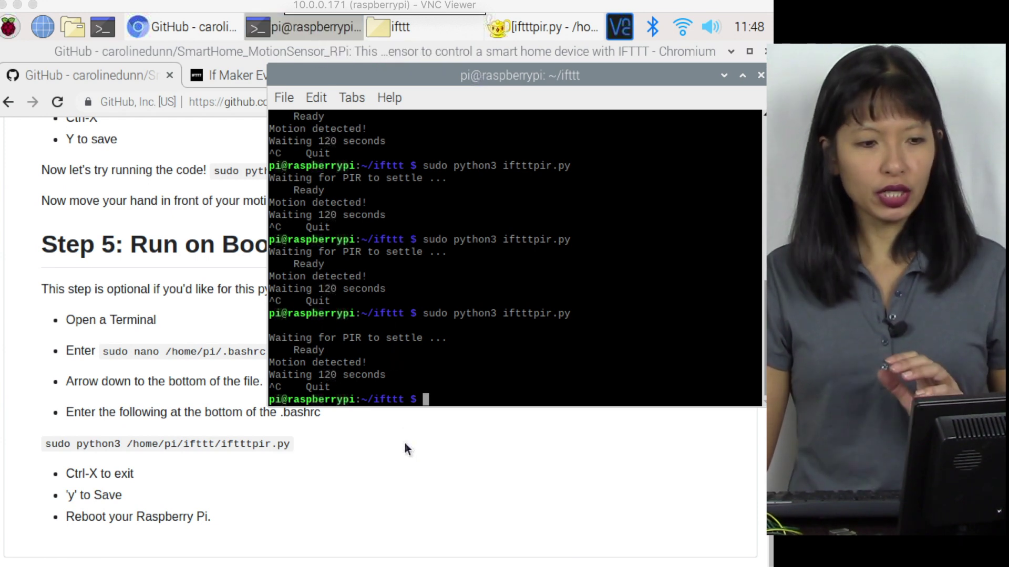
Return to the GitHub guide after testing the motion script's 'Motion detected!' runs.
left_click(404, 443)
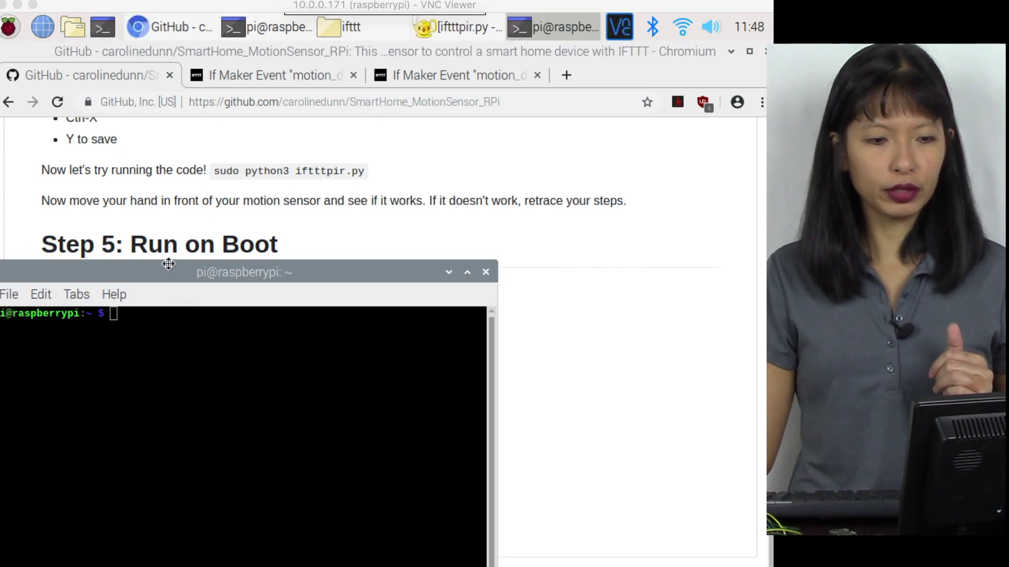
Move the new terminal to the upper right and select the sudo nano /home/pi/.bashrc command.
left_click_drag(165, 264, 551, 122)
left_click(148, 351)
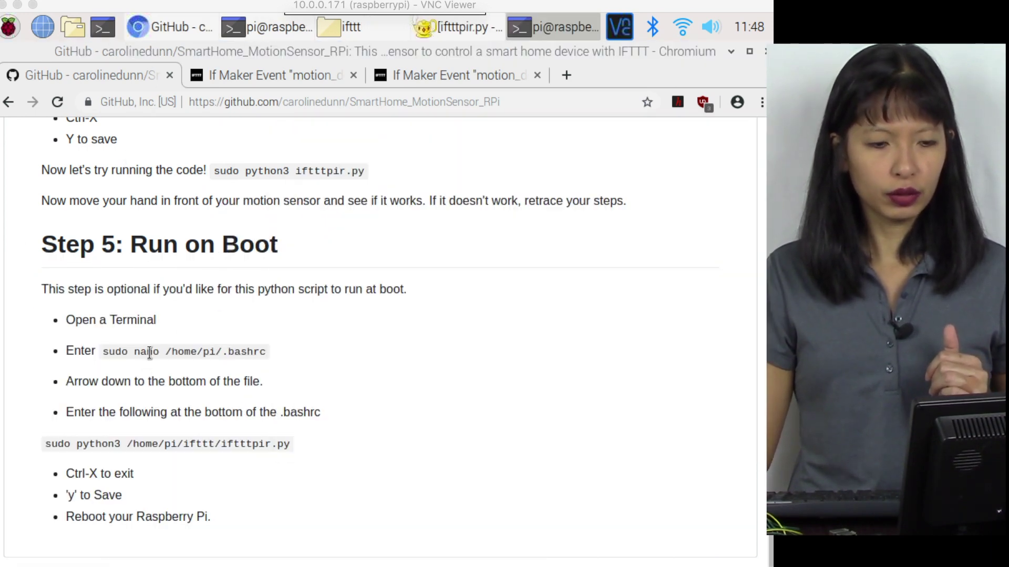
left_click_drag(265, 351, 103, 351)
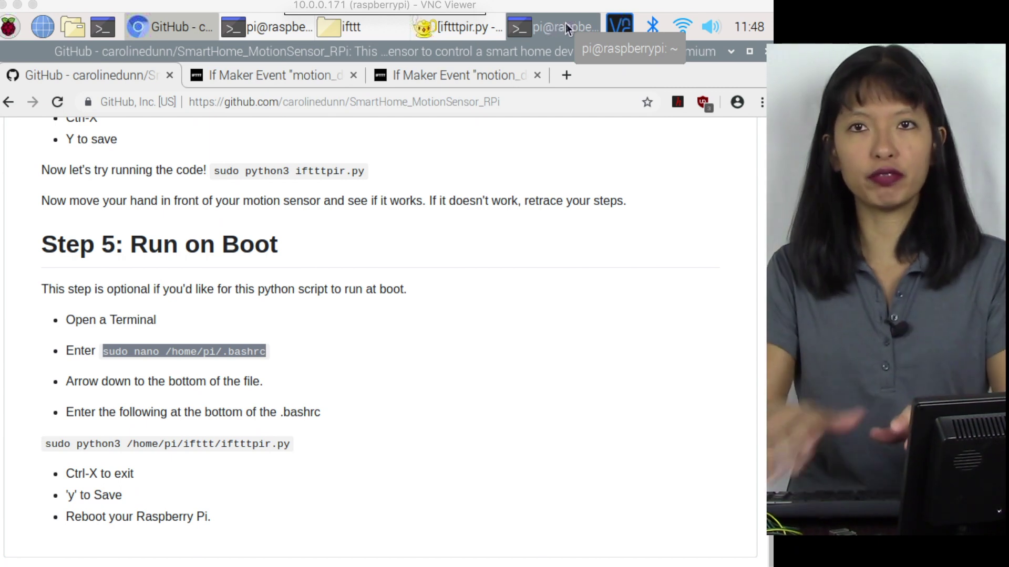
Open /home/pi/.bashrc in nano and append echo Running at boot and sudo python3 /home/pi/ifttt/iftttpir.py.
left_click(565, 23)
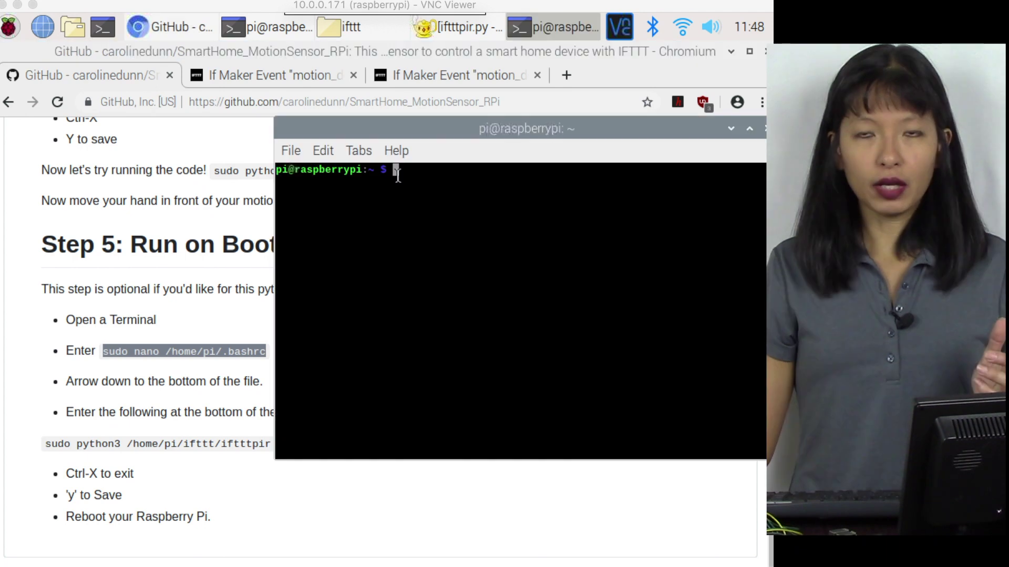
right_click(398, 175)
left_click(455, 259)
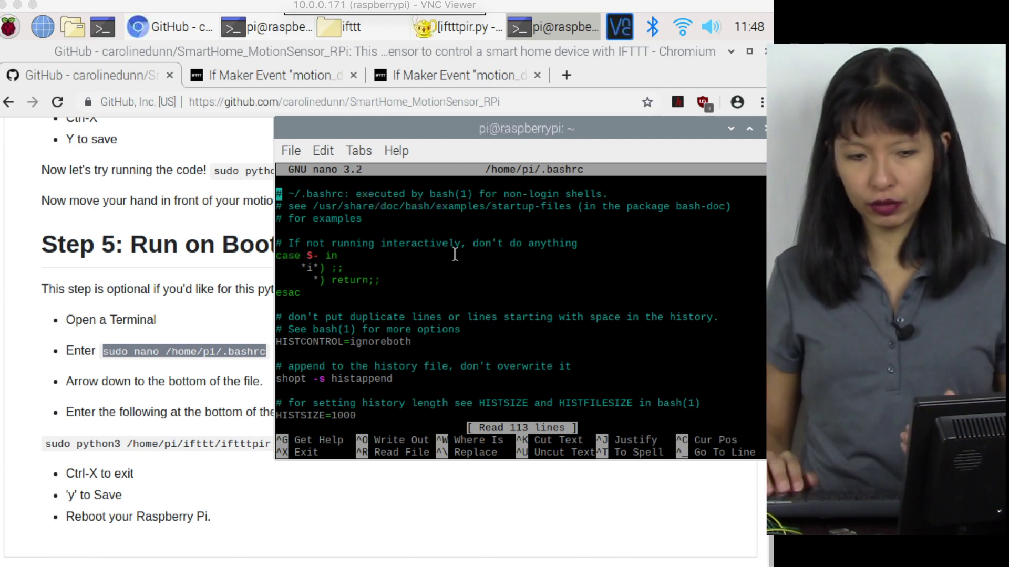
key("Down")
key("Down")
key("Down")
key("Down")
key("Down")
key("Down")
key("Down")
key("Down")
key("Down")
key("Down")
key("Down")
key("Down")
key("Down")
key("Down")
key("Down")
key("Down")
key("Down")
key("Down")
key("Down")
key("Down")
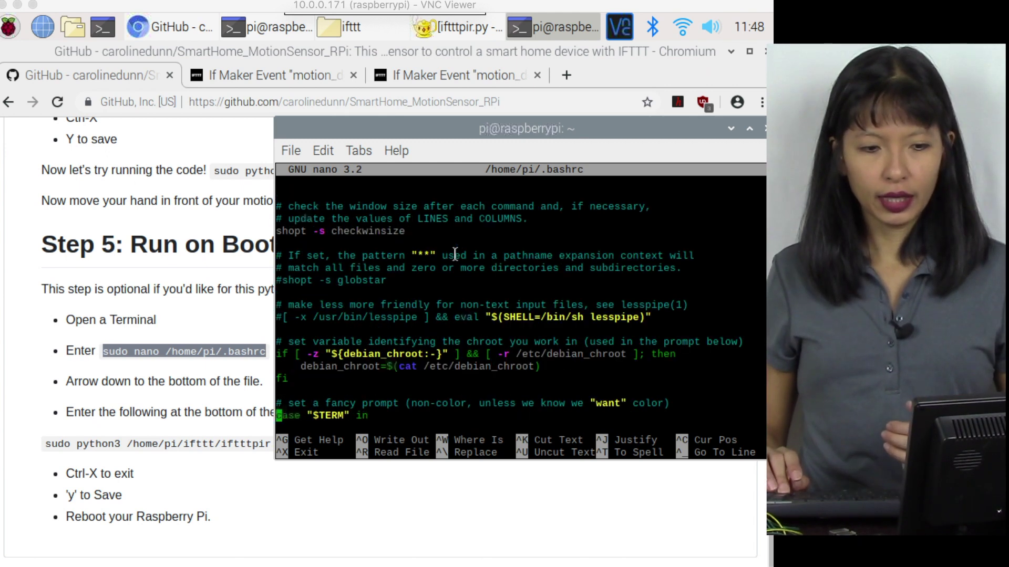
key("Down")
key("Down")
key("Down")
key("Down")
key("Down")
key("Down")
key("Down")
key("Down")
key("Down")
key("Down")
key("Down")
key("Down")
key("Down")
key("Down")
key("Down")
key("Down")
key("Down")
key("Down")
key("Down")
key("Down")
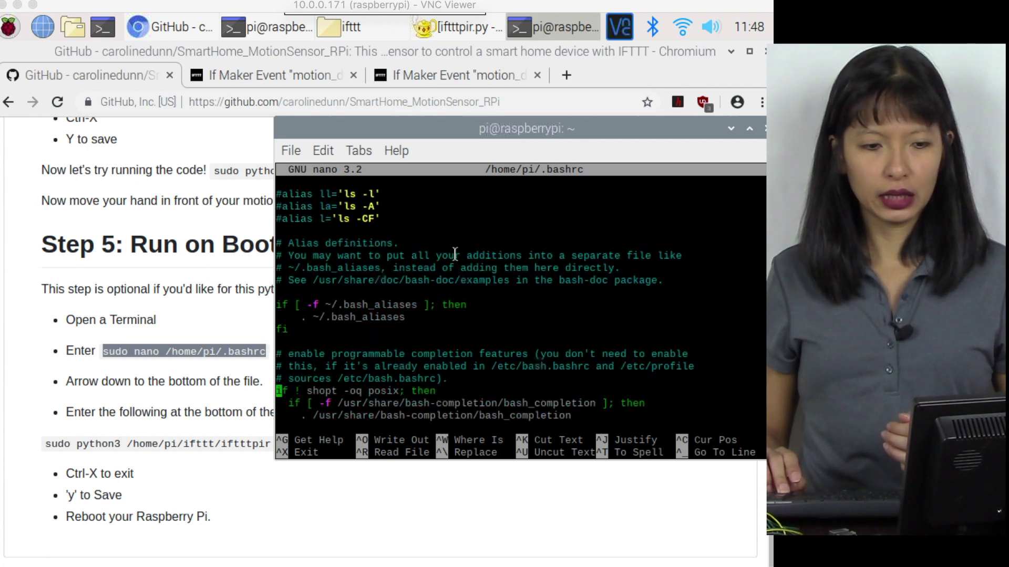
key("Return")
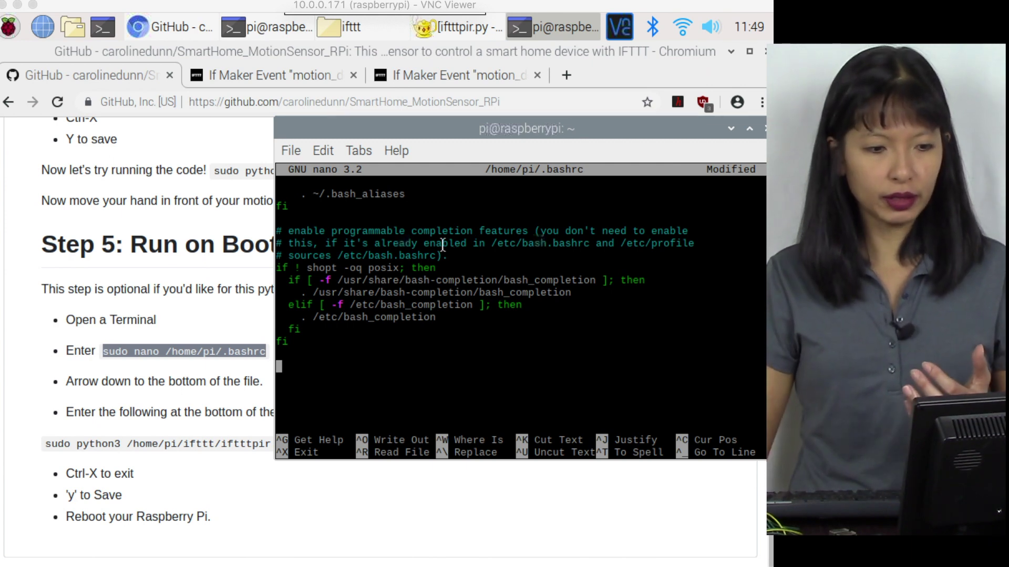
left_click(157, 444)
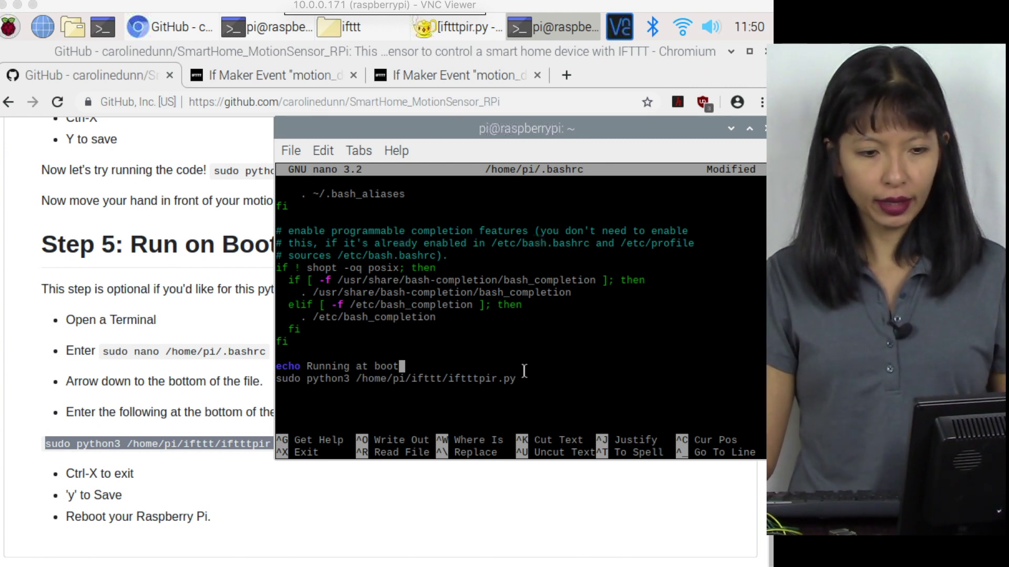
key("Right")
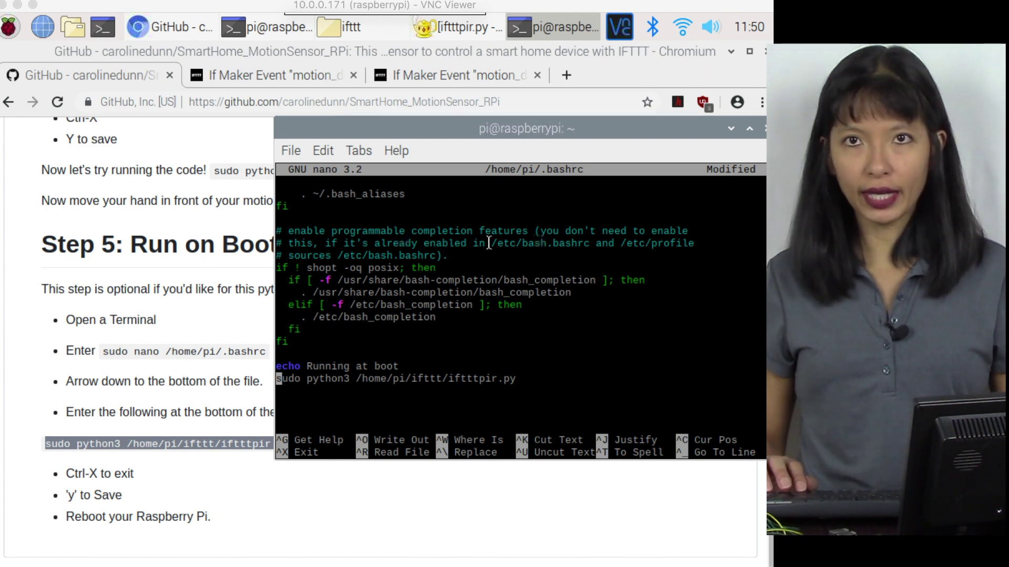
Save .bashrc, exit nano, and type reboot at the shell prompt.
key("ctrl+x")
key("y")
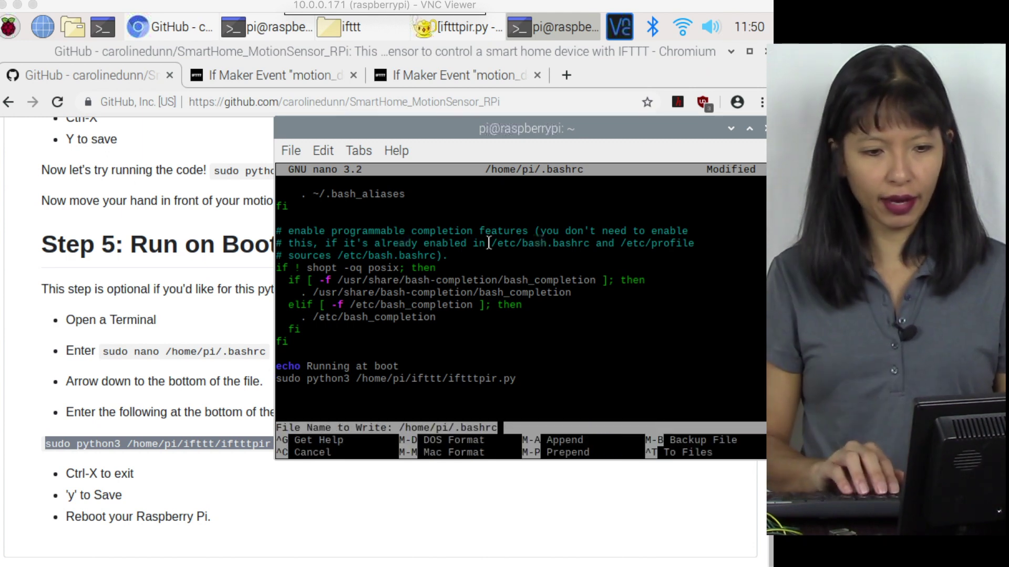
key("Return")
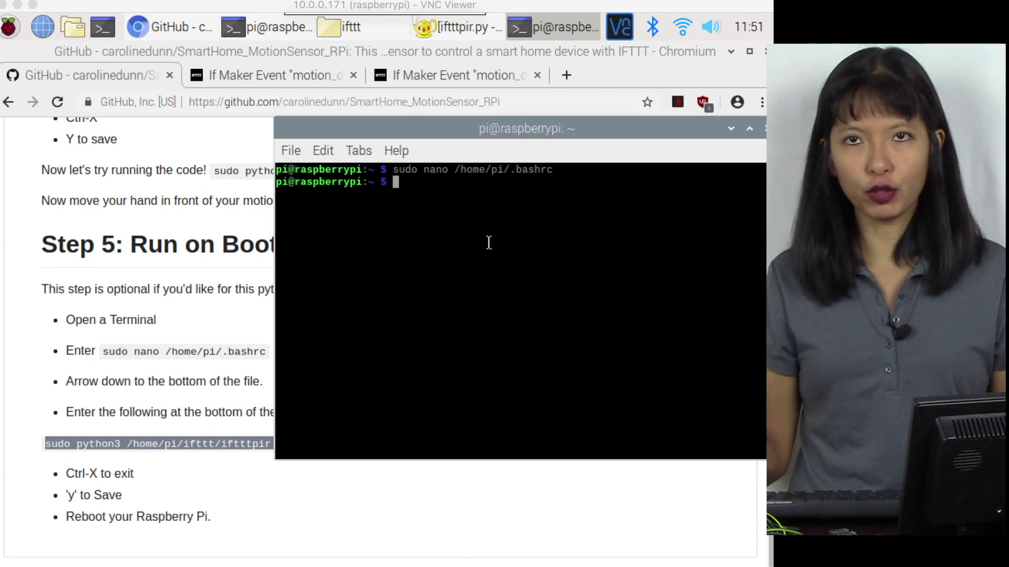
type("re")
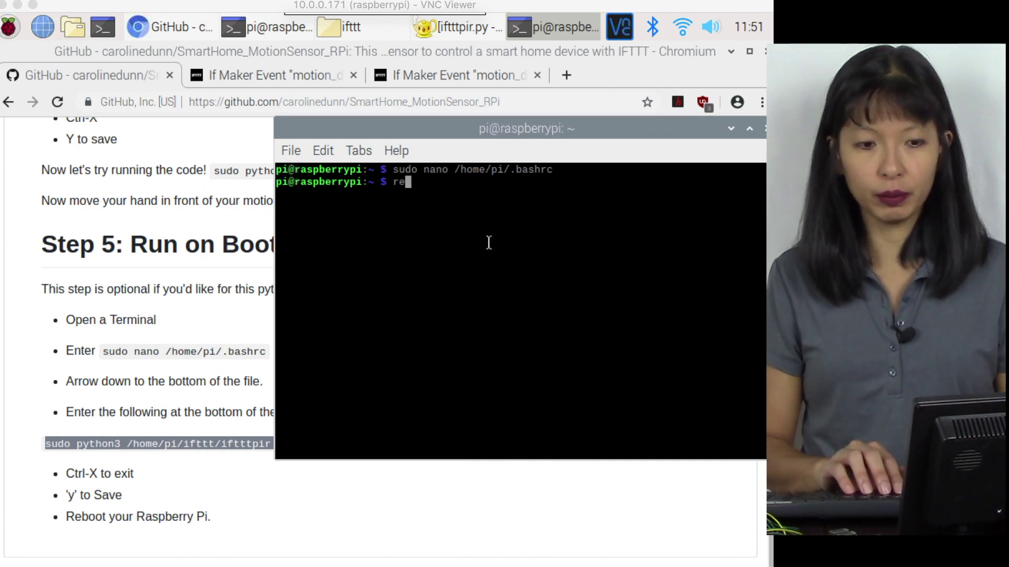